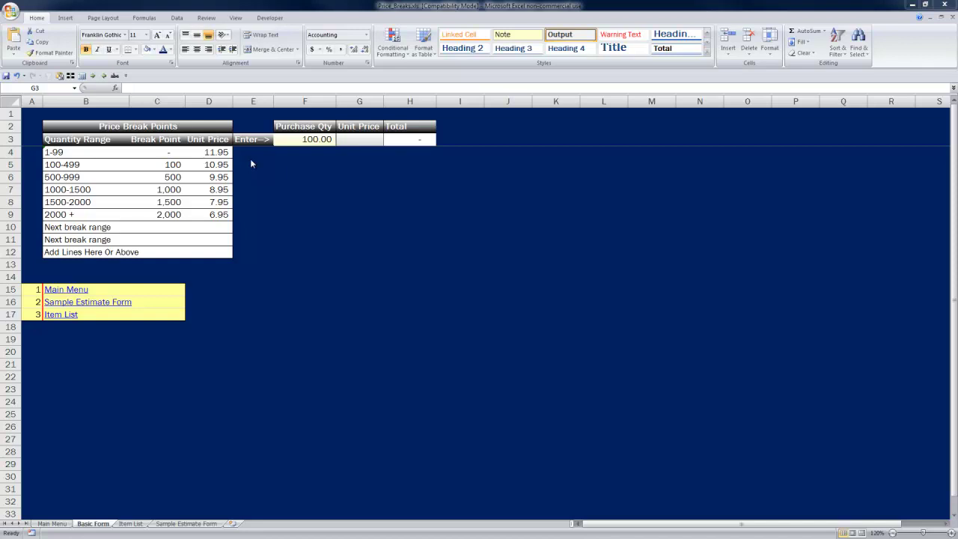
- Review the quantity range labels from 1-99 down to 2000 + in the price table
{"action": "key", "text": "alt+Tab"}
{"action": "left_click", "coordinate": [164, 154]}
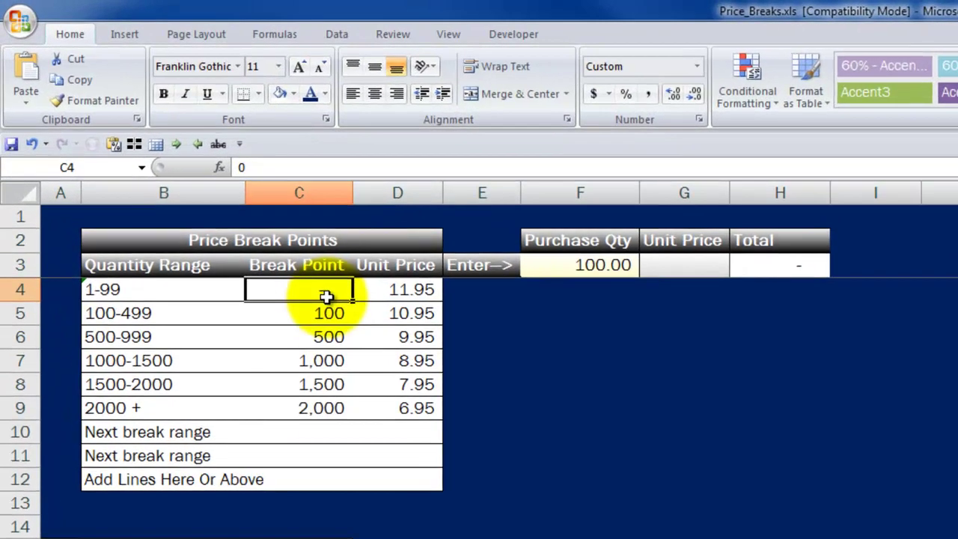
{"action": "left_click", "coordinate": [86, 290]}
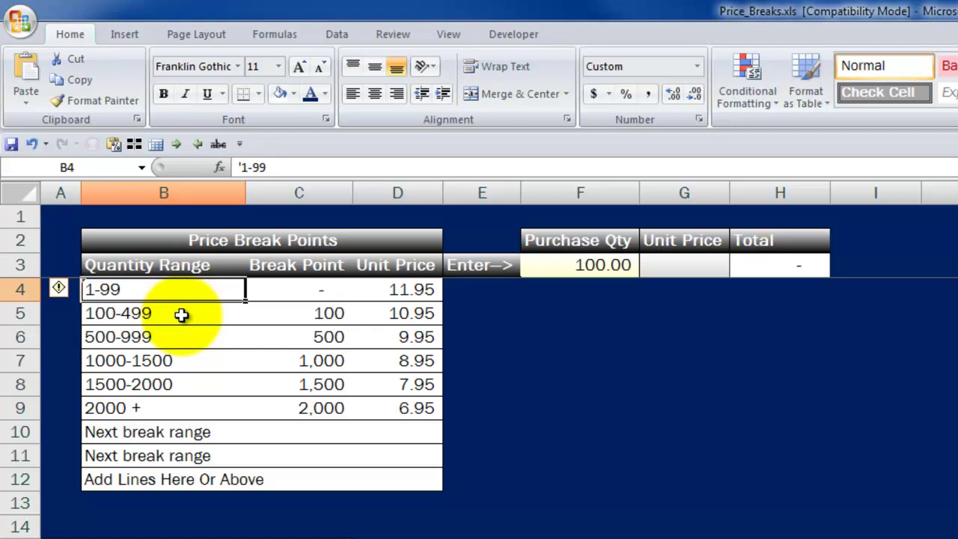
{"action": "left_click", "coordinate": [118, 312]}
{"action": "left_click", "coordinate": [117, 337]}
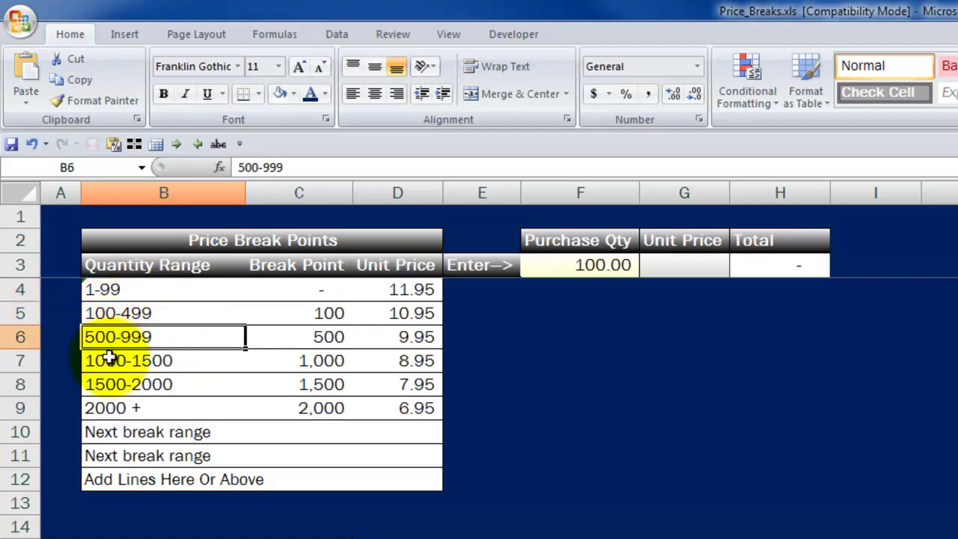
{"action": "left_click", "coordinate": [110, 361]}
{"action": "left_click", "coordinate": [104, 384]}
{"action": "left_click", "coordinate": [101, 408]}
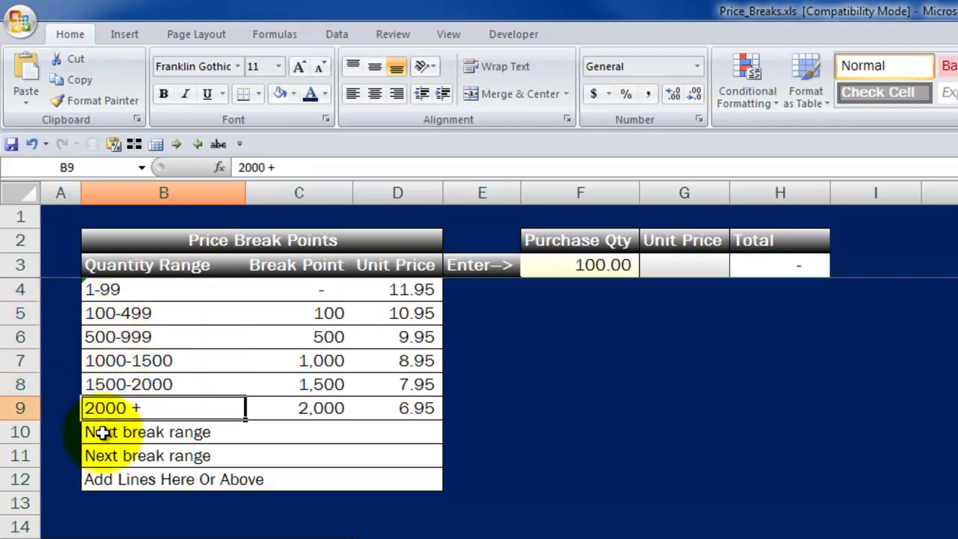
- Select all the quantity range labels, then inspect the first and 100 break point values
{"action": "left_click", "coordinate": [112, 291]}
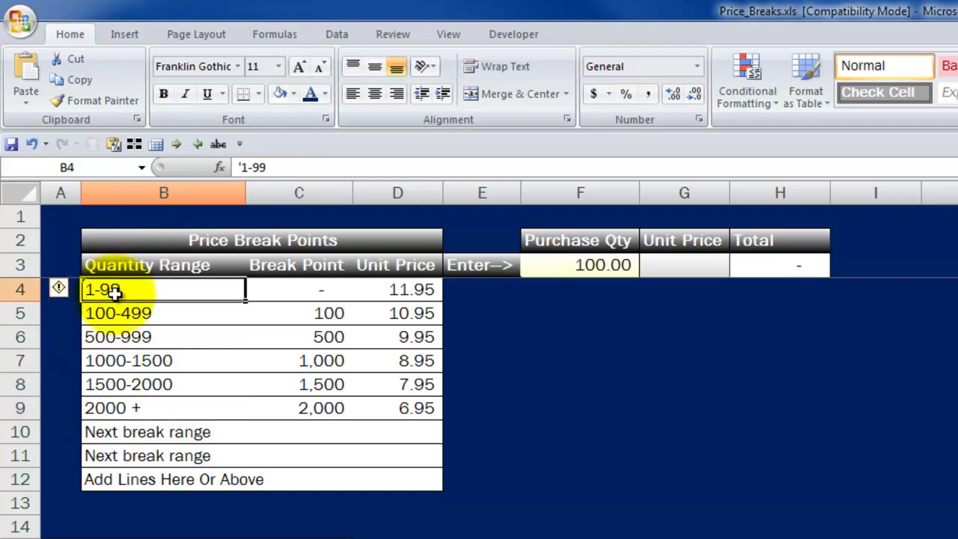
{"action": "left_click_drag", "start_coordinate": [113, 292], "coordinate": [97, 482]}
{"action": "left_click", "coordinate": [116, 291]}
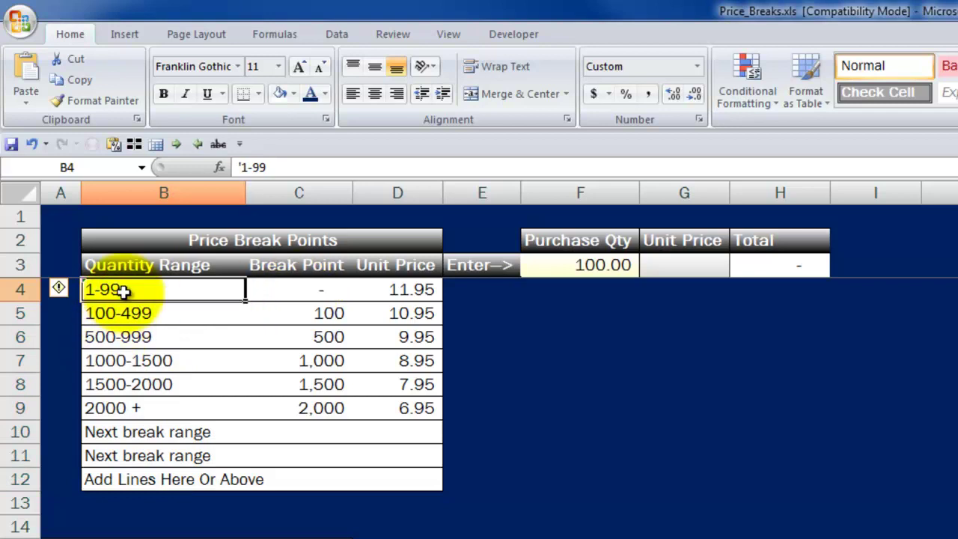
{"action": "left_click", "coordinate": [318, 289]}
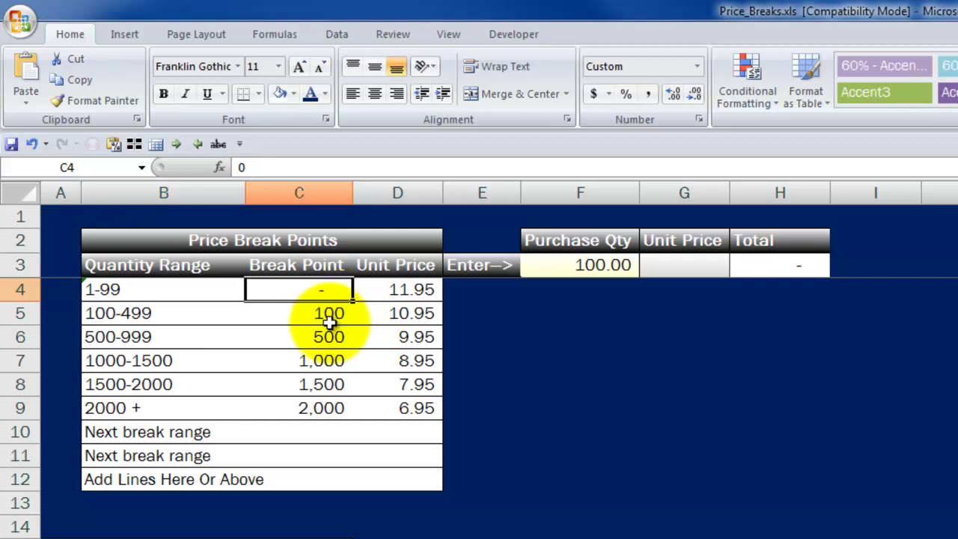
{"action": "left_click", "coordinate": [304, 313]}
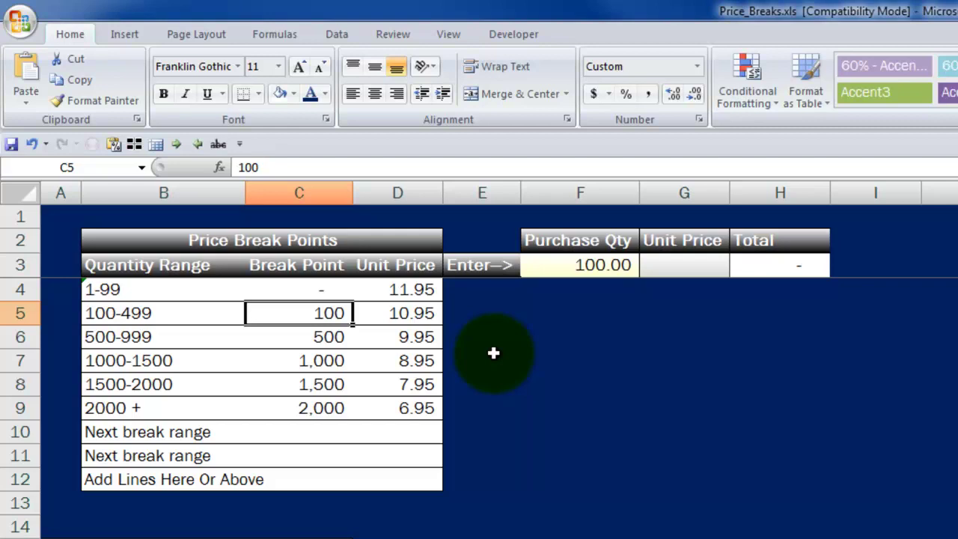
- Inspect the Break Point column, the 9.95 unit price and the Total formula cell
{"action": "key", "text": "Up"}
{"action": "key", "text": "Down"}
{"action": "key", "text": "Down"}
{"action": "key", "text": "Right"}
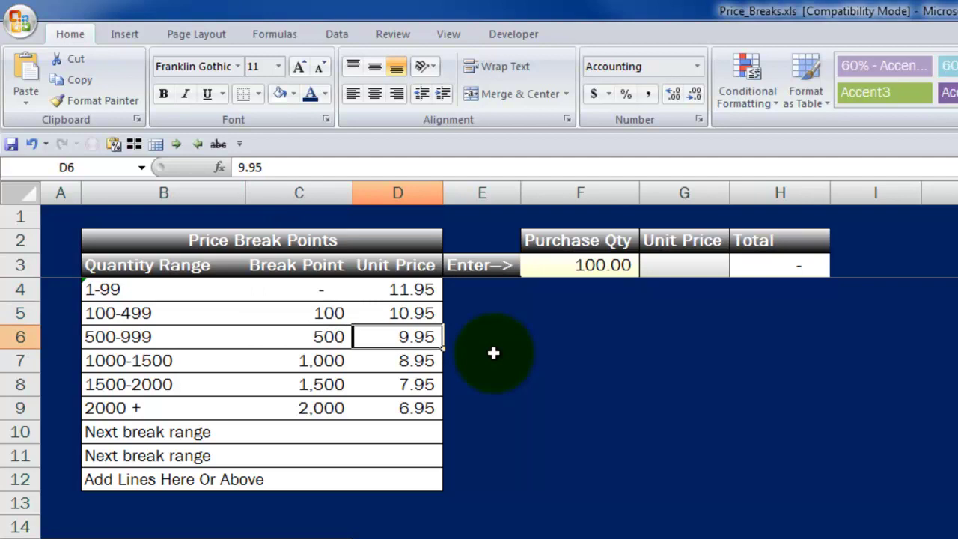
{"action": "key", "text": "Right"}
{"action": "key", "text": "Up"}
{"action": "key", "text": "Right"}
{"action": "key", "text": "Right"}
{"action": "key", "text": "Up"}
{"action": "key", "text": "Right"}
{"action": "key", "text": "Up"}
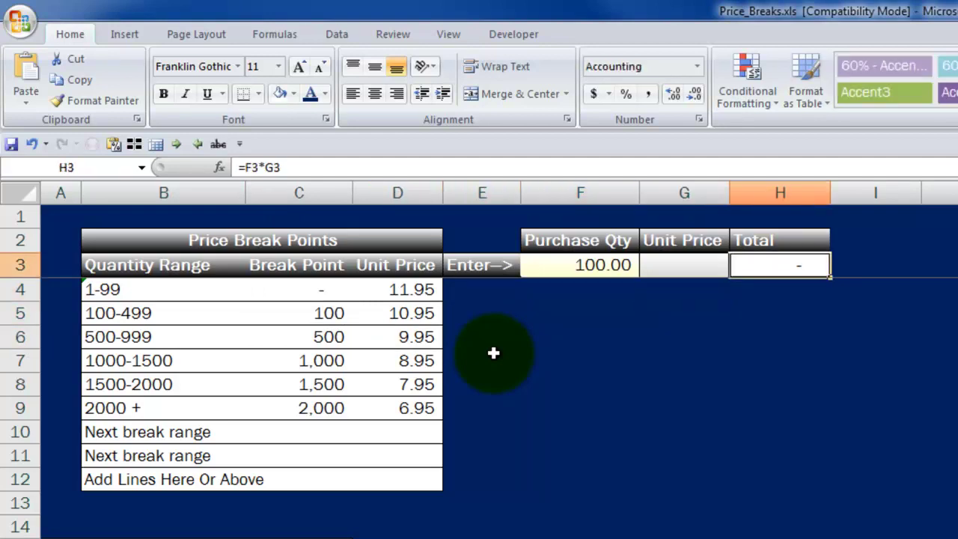
{"action": "key", "text": "Left"}
{"action": "key", "text": "Left"}
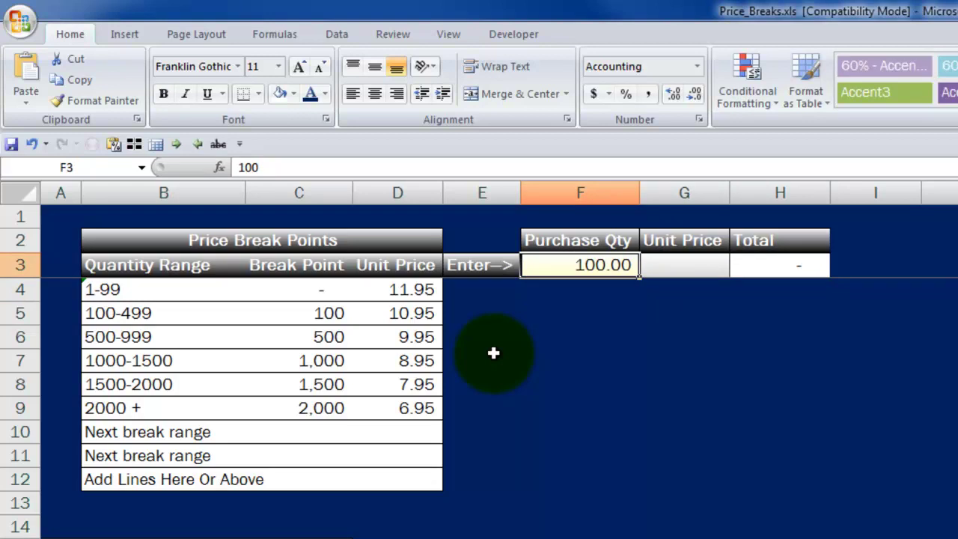
- Enter 0 and then 1500 as the Purchase Qty in F3, ending on Unit Price G3
{"action": "type", "text": "0"}
{"action": "key", "text": "Return"}
{"action": "key", "text": "Up"}
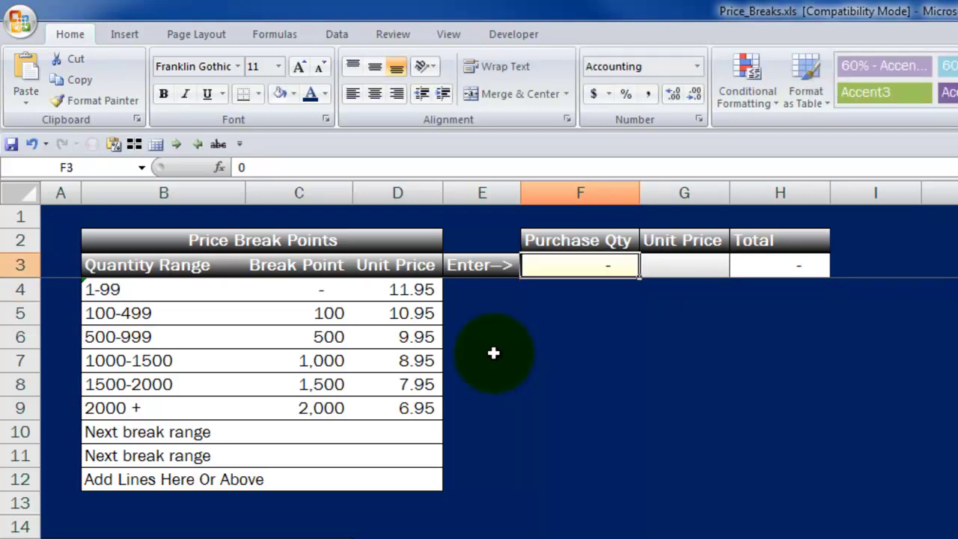
{"action": "type", "text": "1500"}
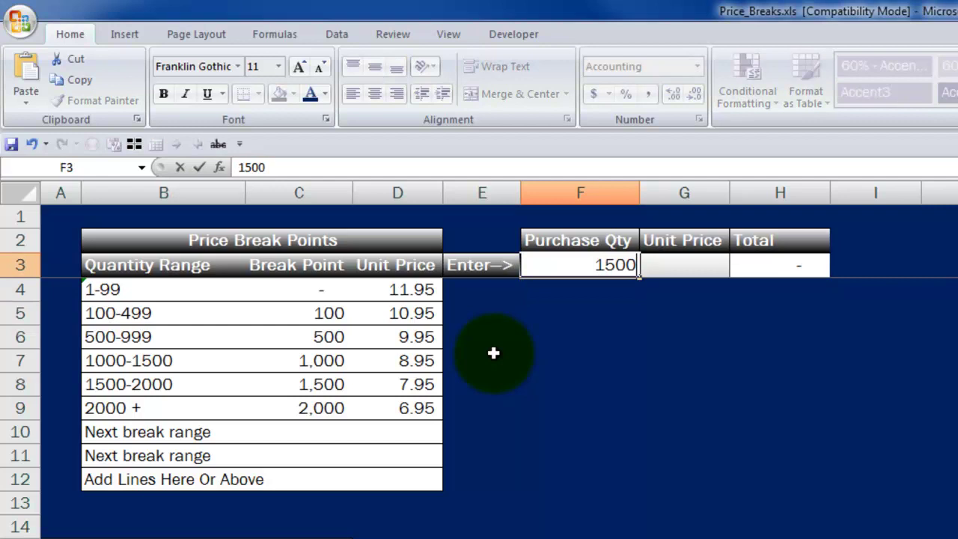
{"action": "key", "text": "Return"}
{"action": "key", "text": "Up"}
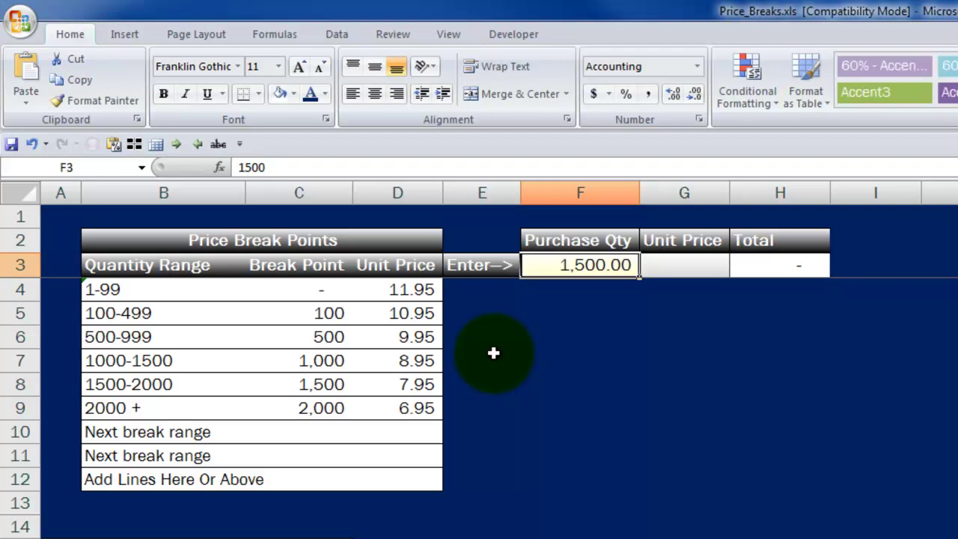
{"action": "key", "text": "Right"}
{"action": "key", "text": "Right"}
{"action": "key", "text": "Left"}
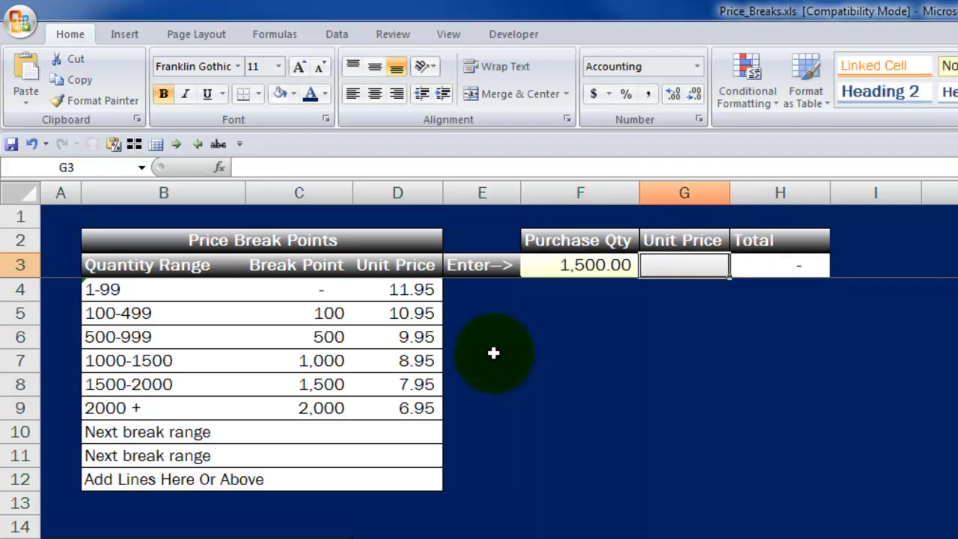
- In G3 type =vlookup( with F3 as the lookup value and Quantity_Range as the table
{"action": "type", "text": "=vloo"}
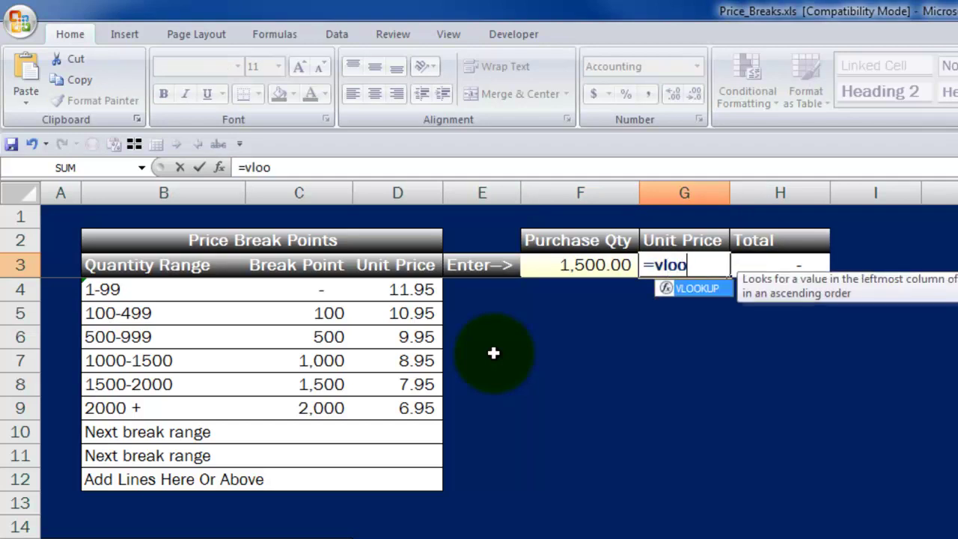
{"action": "type", "text": "kup("}
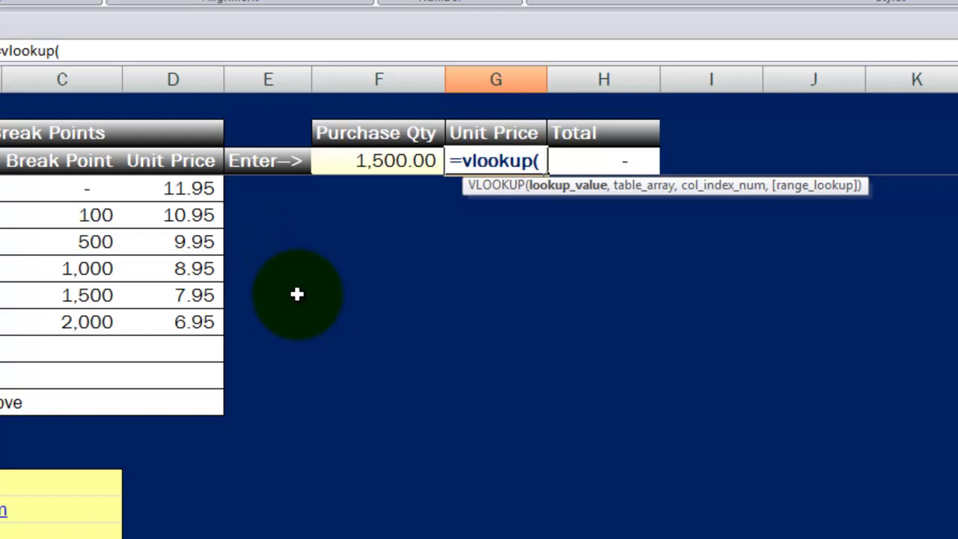
{"action": "left_click", "coordinate": [370, 160]}
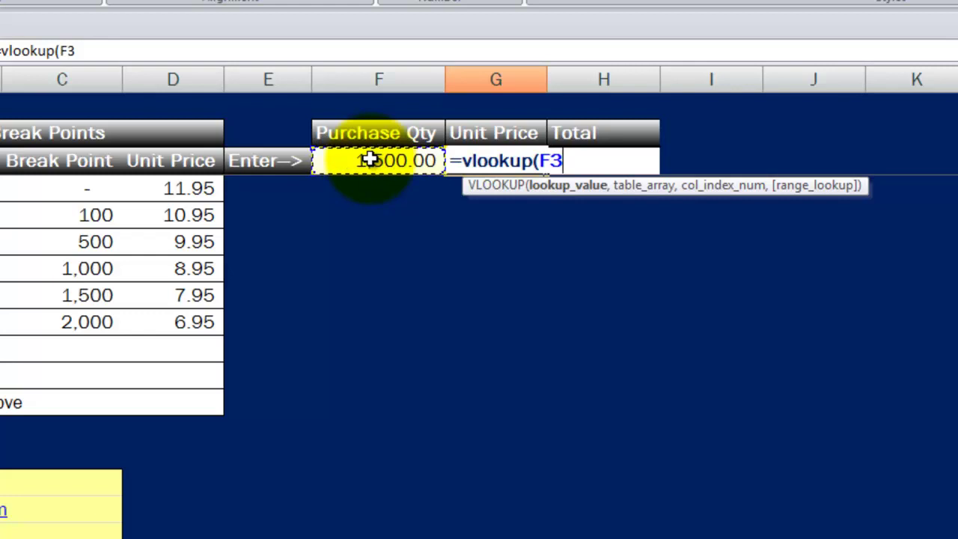
{"action": "type", "text": ","}
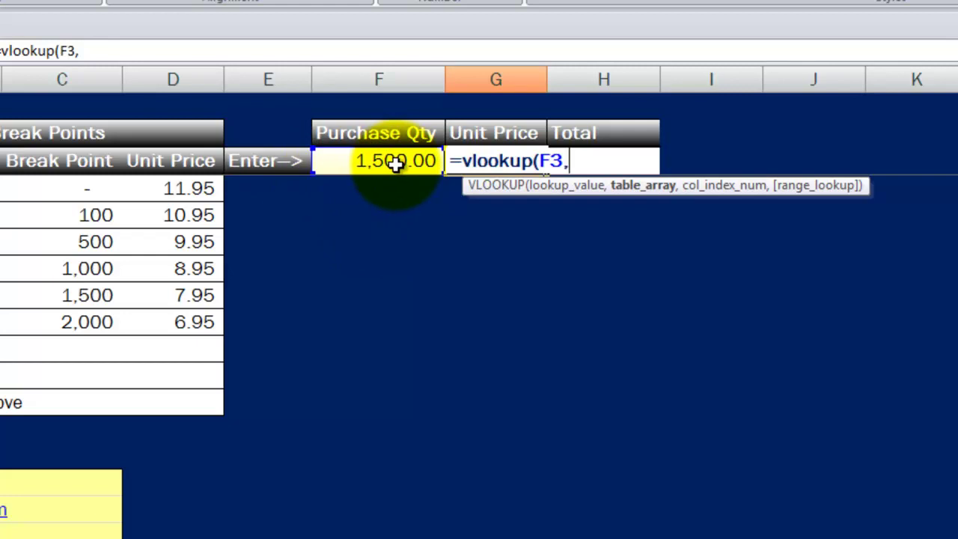
{"action": "left_click_drag", "start_coordinate": [85, 160], "coordinate": [200, 403]}
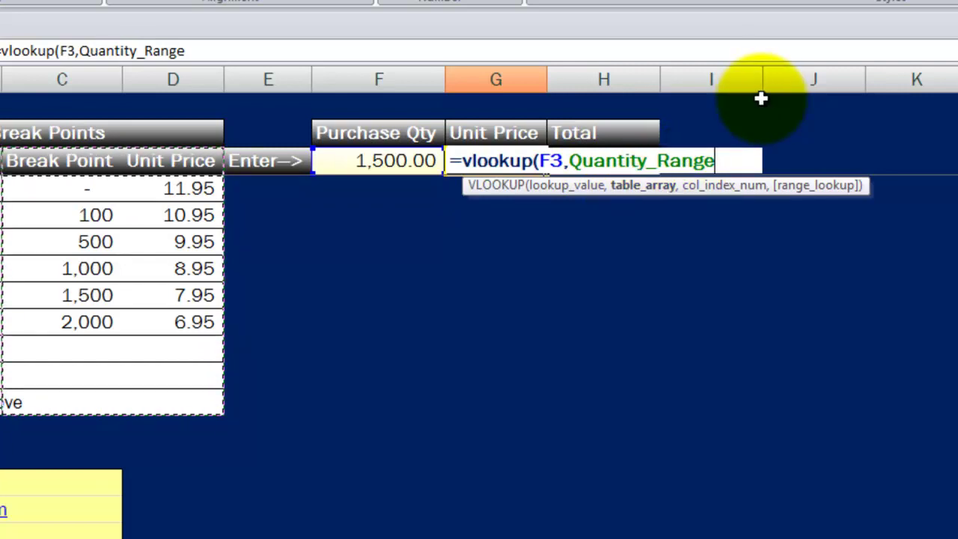
- Add column index 2 and True to finish =vlookup(F3,Quantity_Range,2,True)
{"action": "type", "text": ","}
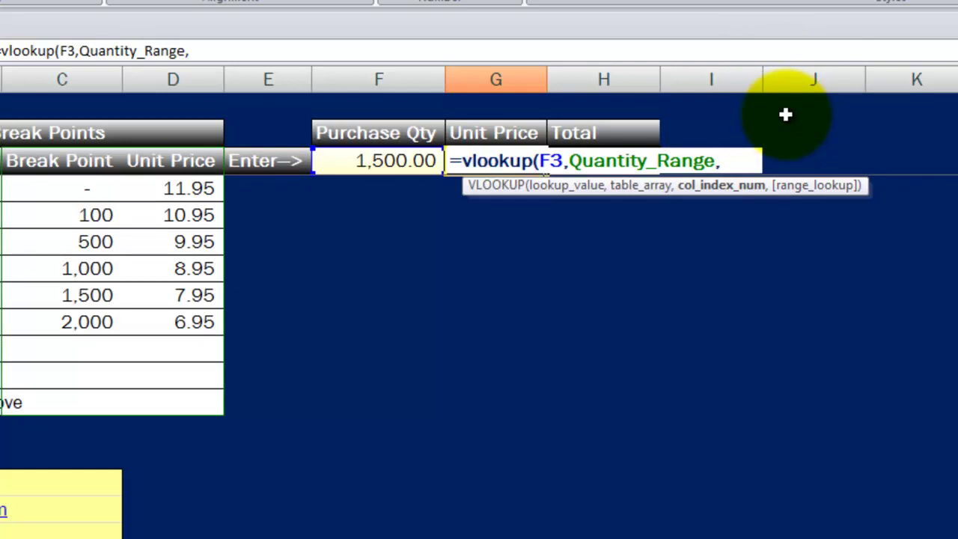
{"action": "type", "text": "2"}
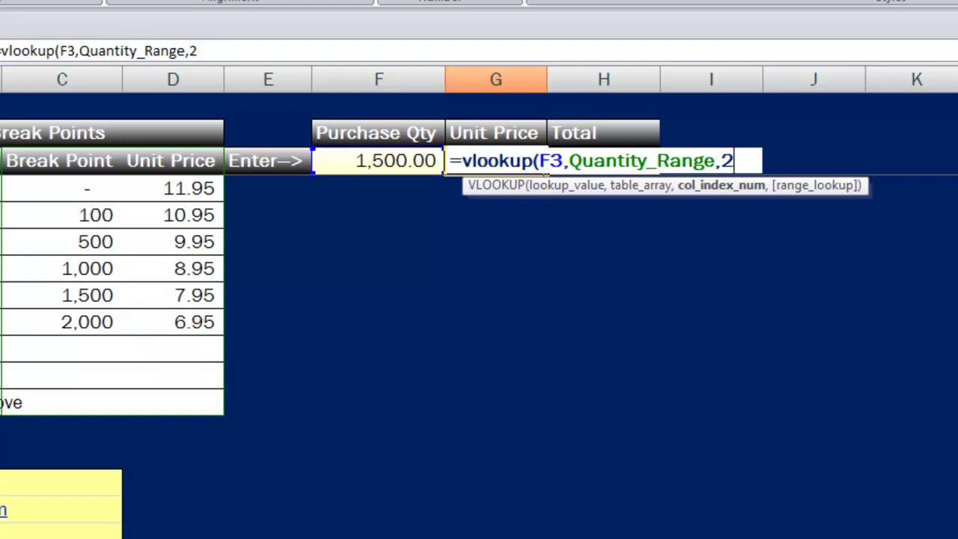
{"action": "type", "text": ","}
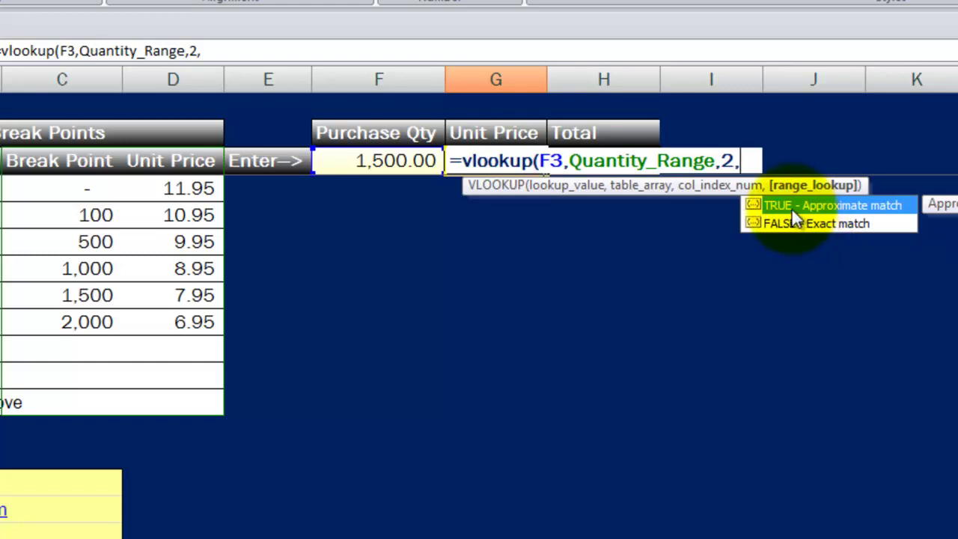
{"action": "type", "text": "True"}
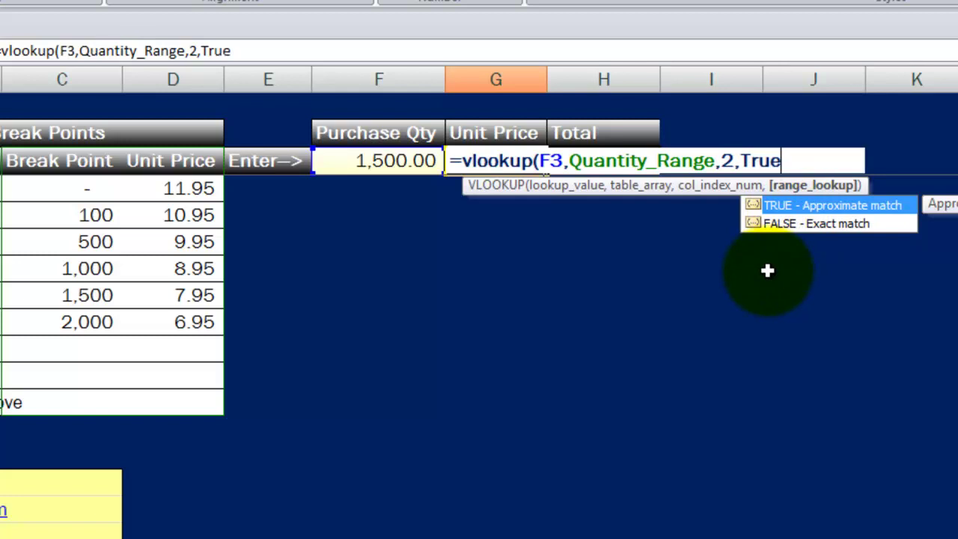
{"action": "type", "text": ")"}
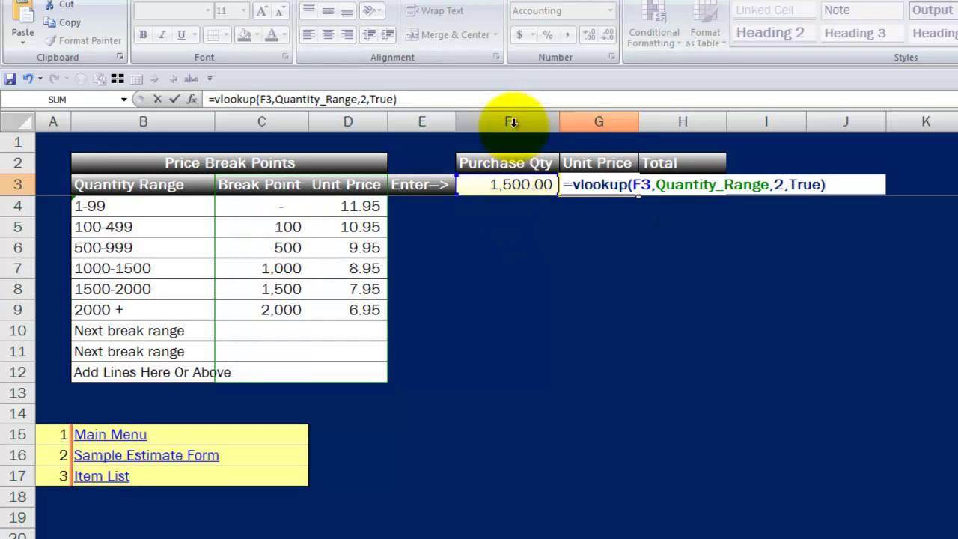
- Commit the VLOOKUP, check the 7.95 result, then test purchase quantities 0, 1 and 99
{"action": "key", "text": "Return"}
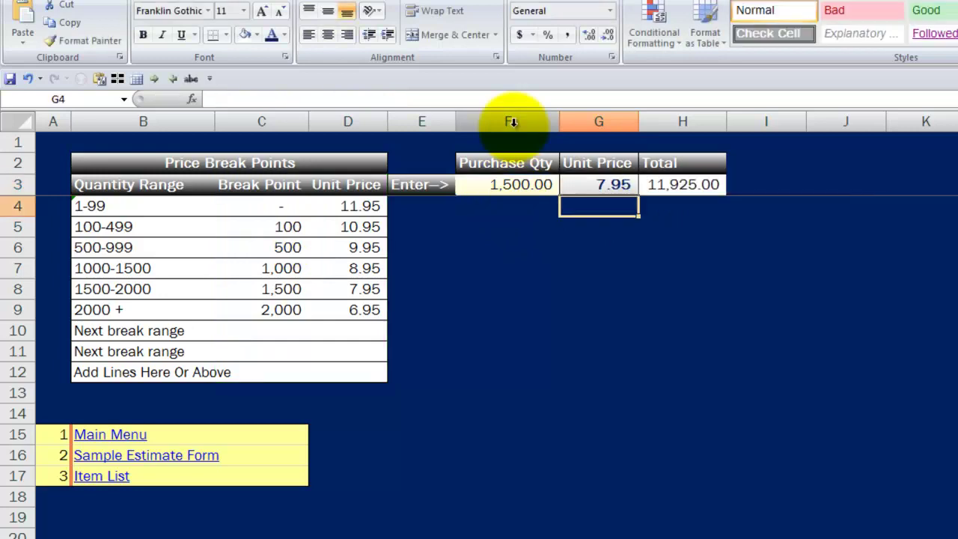
{"action": "left_click", "coordinate": [592, 188]}
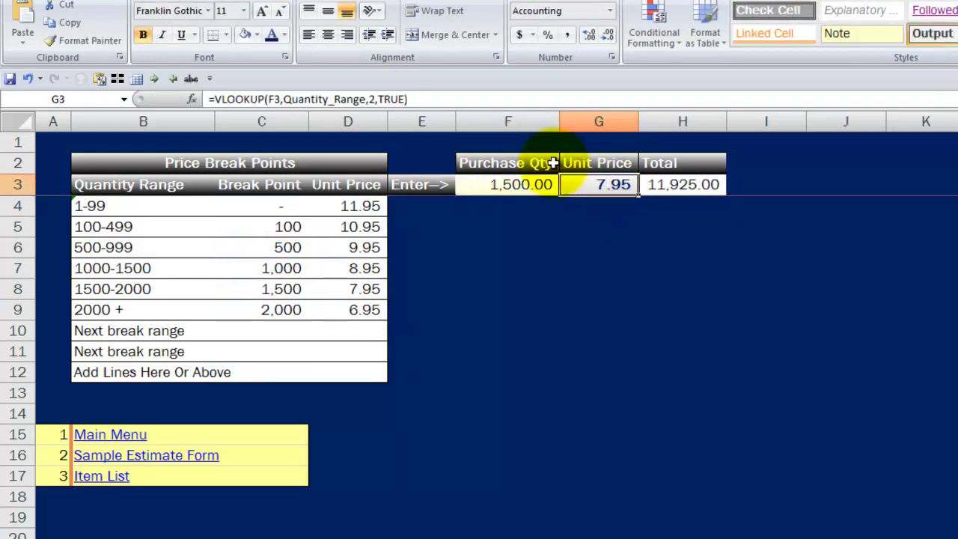
{"action": "left_click", "coordinate": [515, 185]}
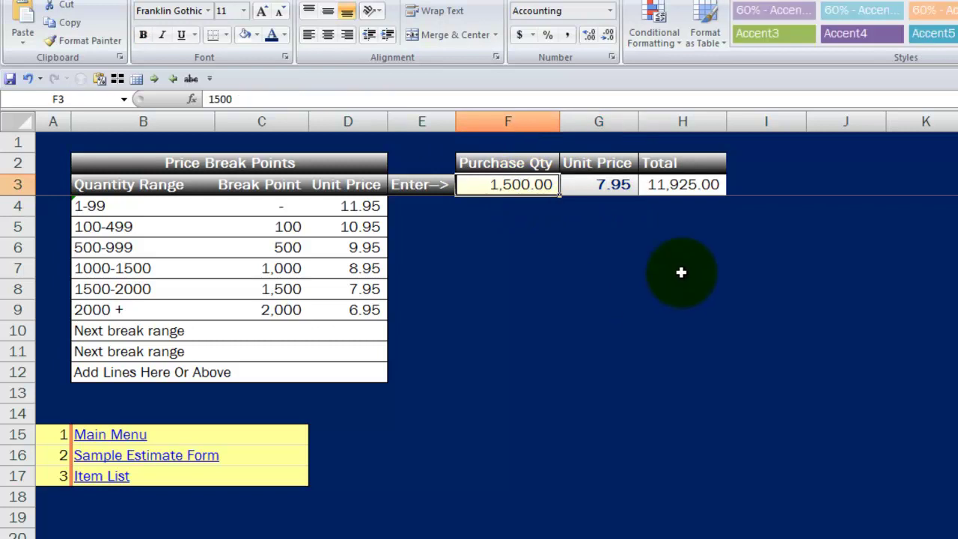
{"action": "type", "text": "0"}
{"action": "key", "text": "Return"}
{"action": "key", "text": "Up"}
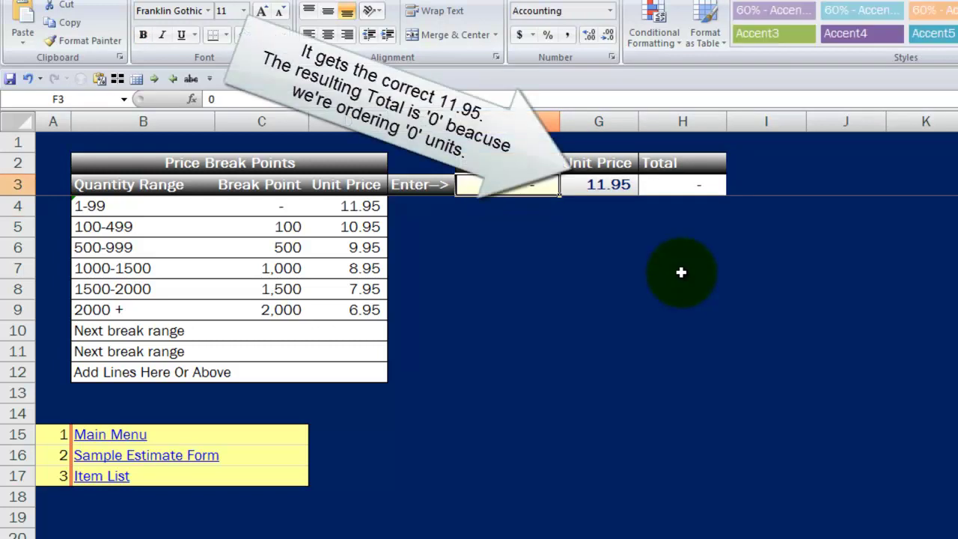
{"action": "type", "text": "1"}
{"action": "key", "text": "Return"}
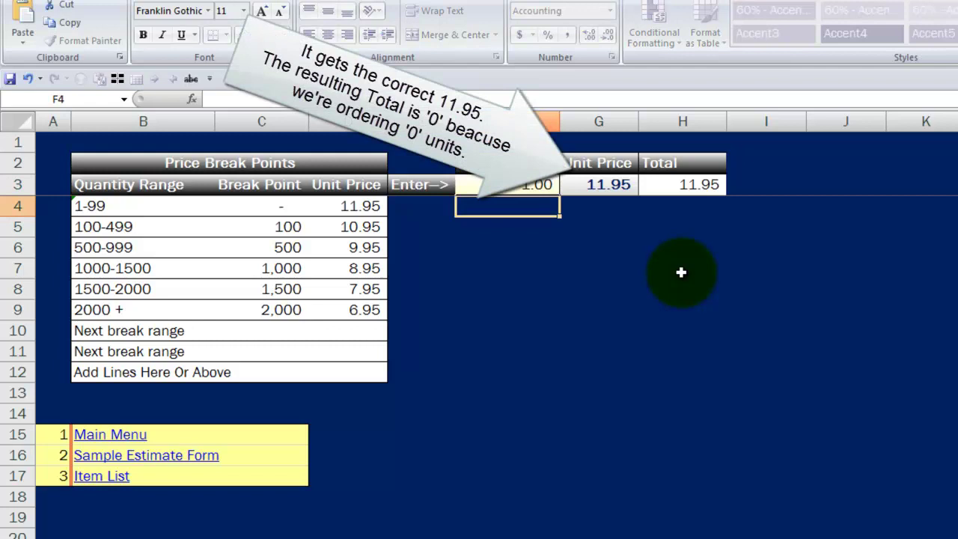
{"action": "key", "text": "Up"}
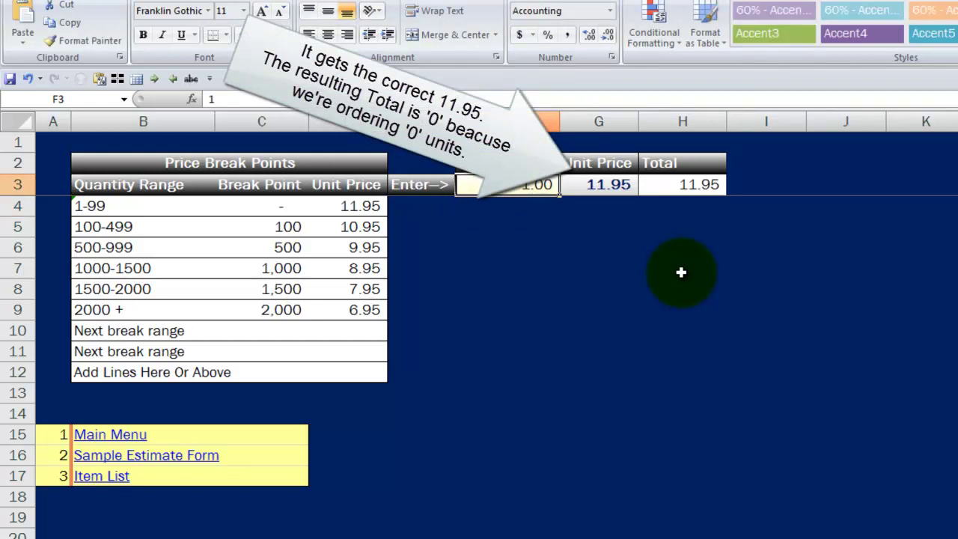
{"action": "type", "text": "99"}
{"action": "key", "text": "Return"}
{"action": "key", "text": "Up"}
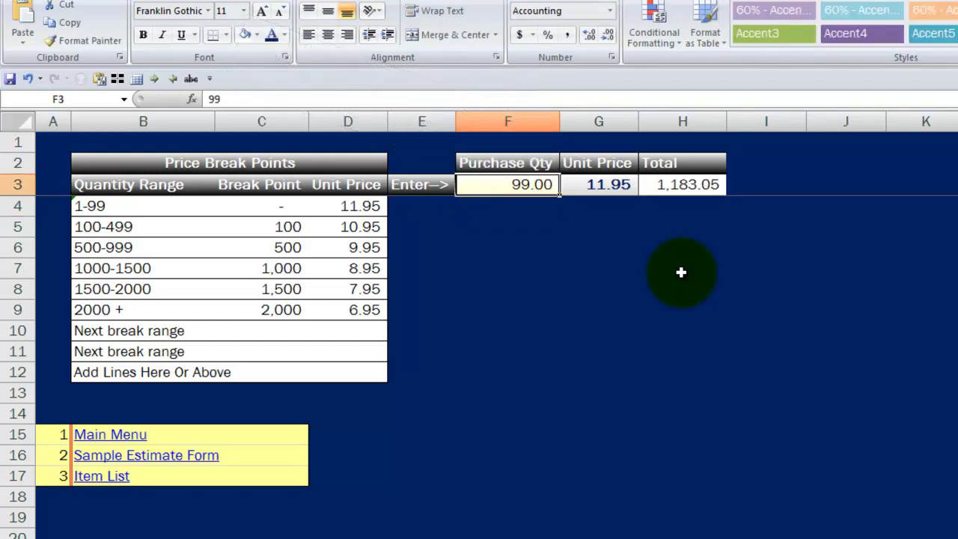
{"action": "key", "text": "Right"}
{"action": "key", "text": "Left"}
- Test purchase quantities 100, 1400, 1499 and 1500 against the unit price lookup
{"action": "type", "text": "100"}
{"action": "key", "text": "Return"}
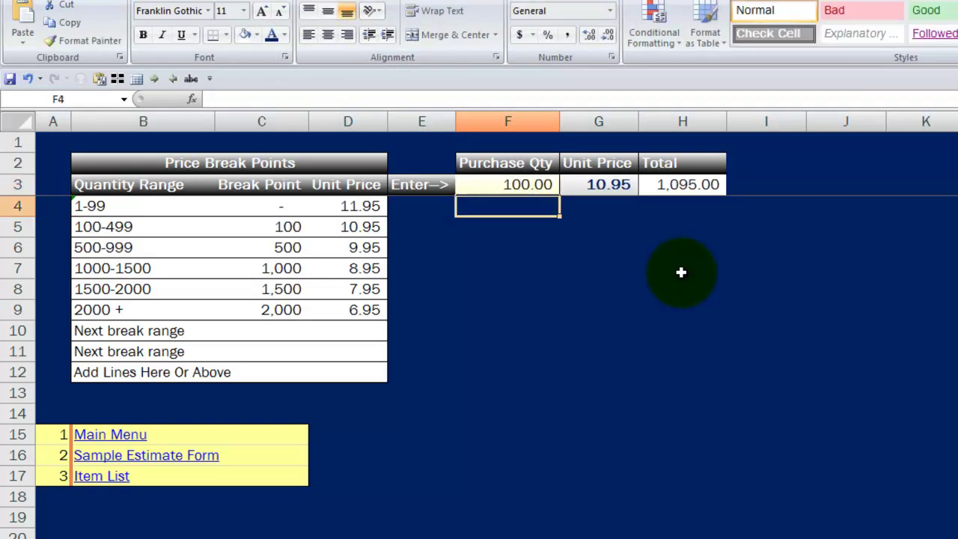
{"action": "key", "text": "Up"}
{"action": "key", "text": "Right"}
{"action": "key", "text": "Left"}
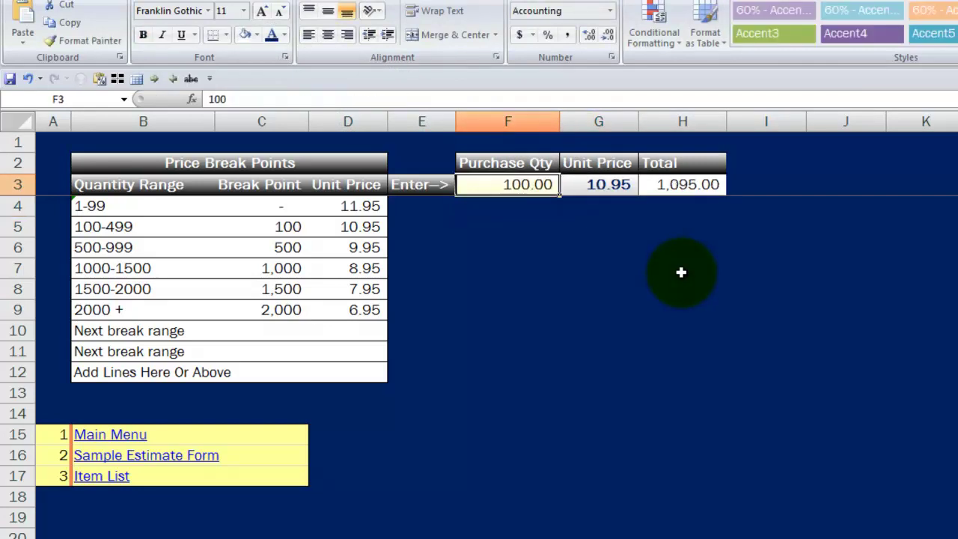
{"action": "type", "text": "1400"}
{"action": "key", "text": "Return"}
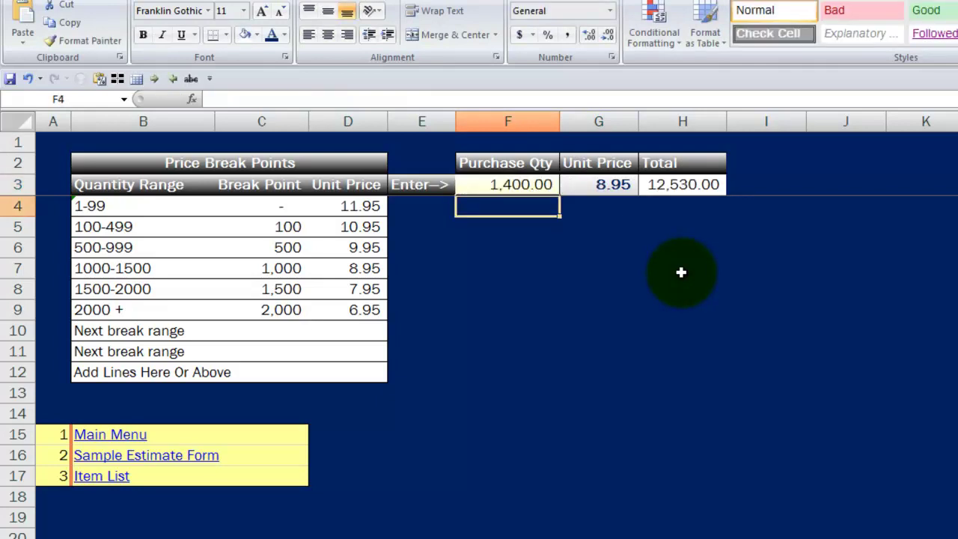
{"action": "key", "text": "Up"}
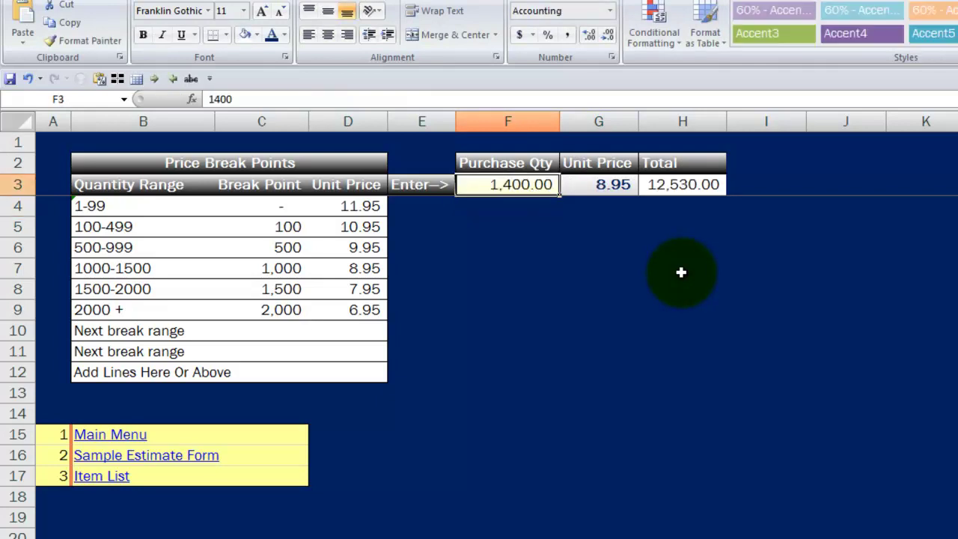
{"action": "type", "text": "1499"}
{"action": "key", "text": "Return"}
{"action": "key", "text": "Up"}
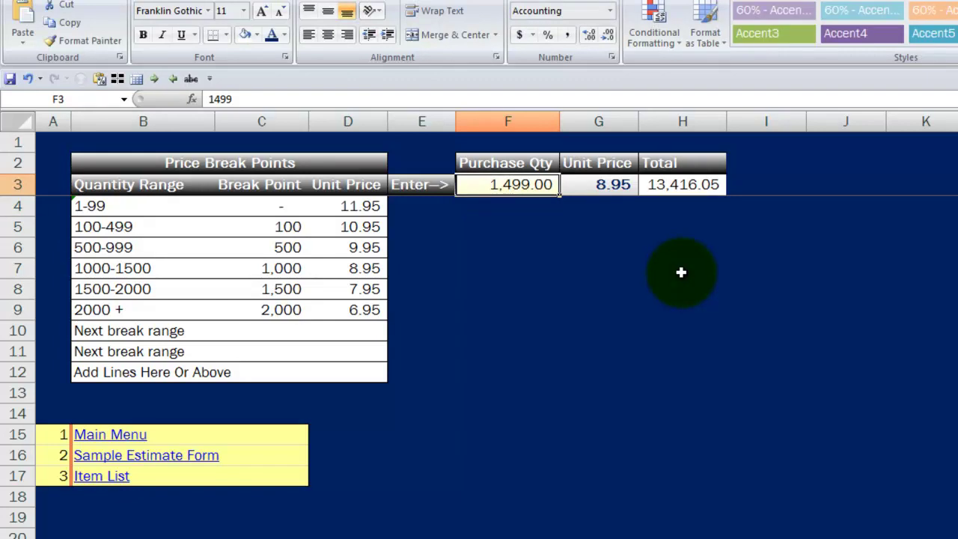
{"action": "type", "text": "1500"}
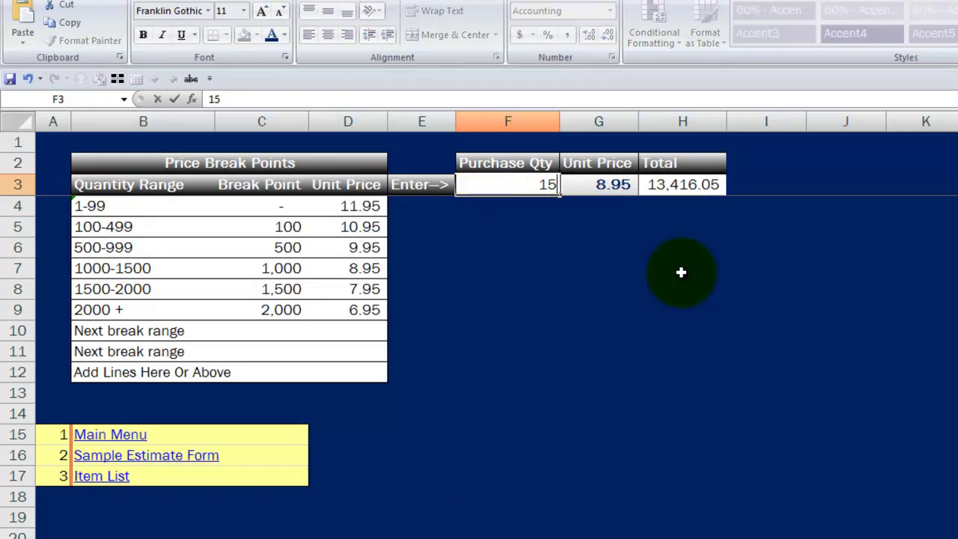
{"action": "key", "text": "Return"}
{"action": "key", "text": "Up"}
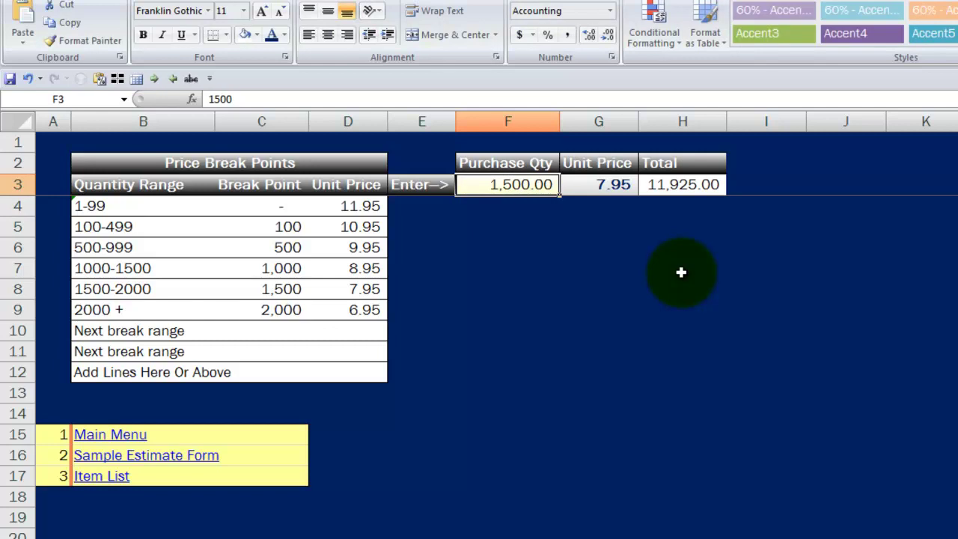
- Test 1999, 2000 and 5000, the last giving 6.95 and a 34,750.00 total
{"action": "type", "text": "1999"}
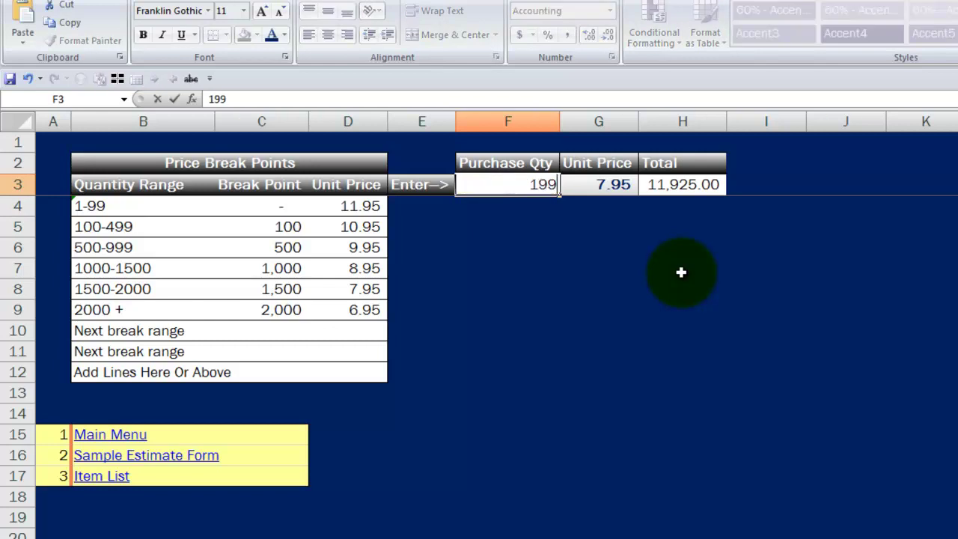
{"action": "key", "text": "Return"}
{"action": "key", "text": "Up"}
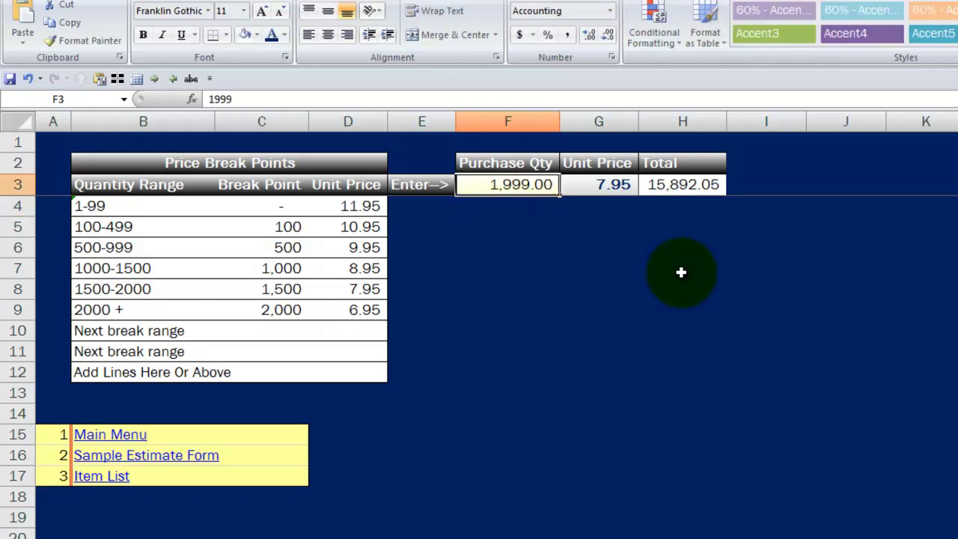
{"action": "type", "text": "2000"}
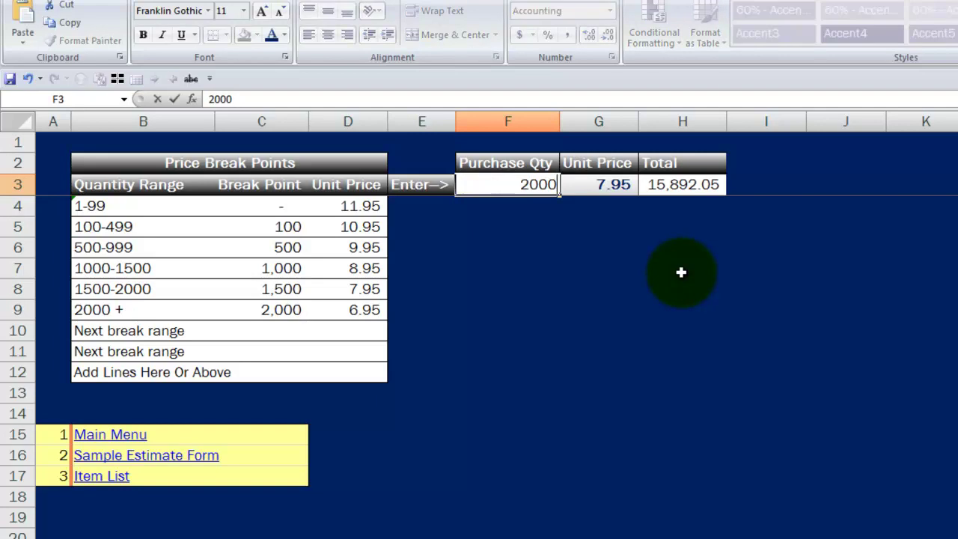
{"action": "key", "text": "Return"}
{"action": "key", "text": "Up"}
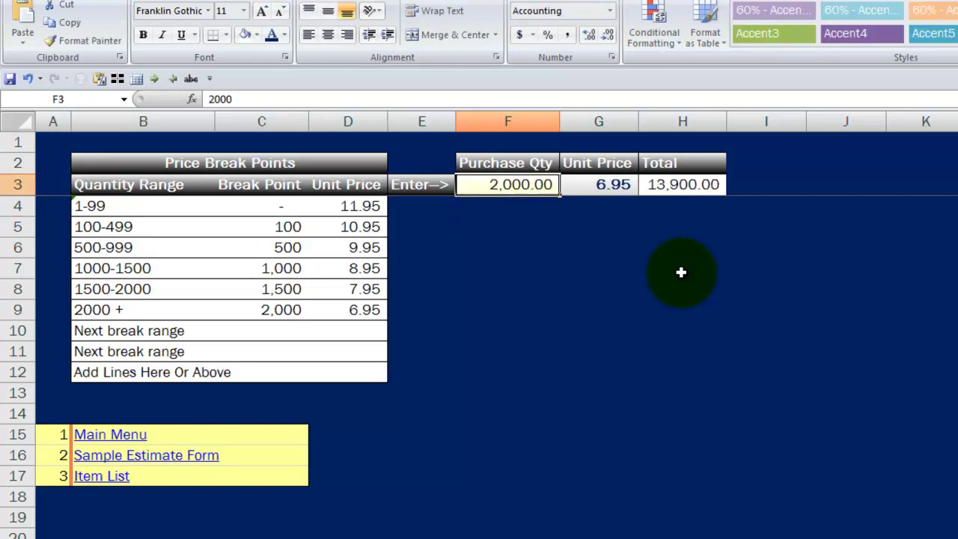
{"action": "type", "text": "5000"}
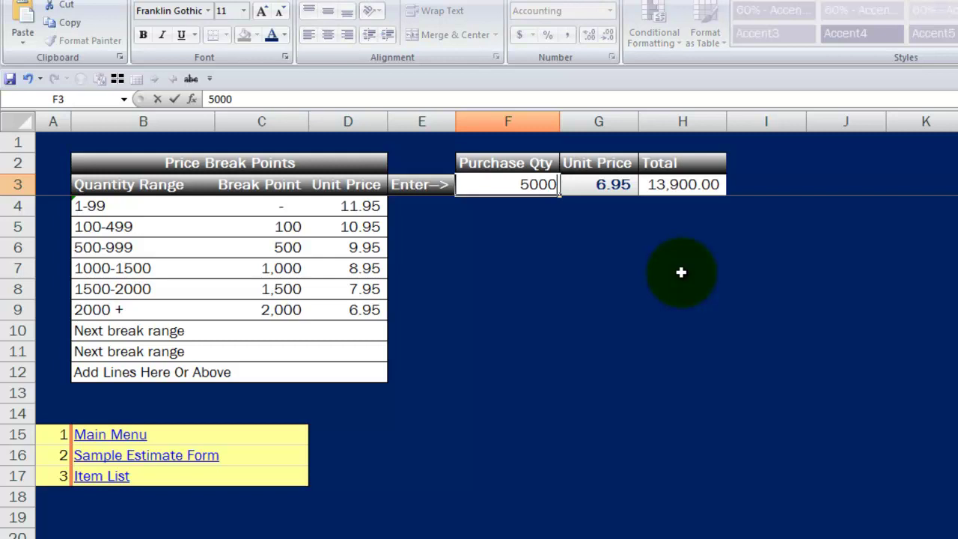
{"action": "key", "text": "Return"}
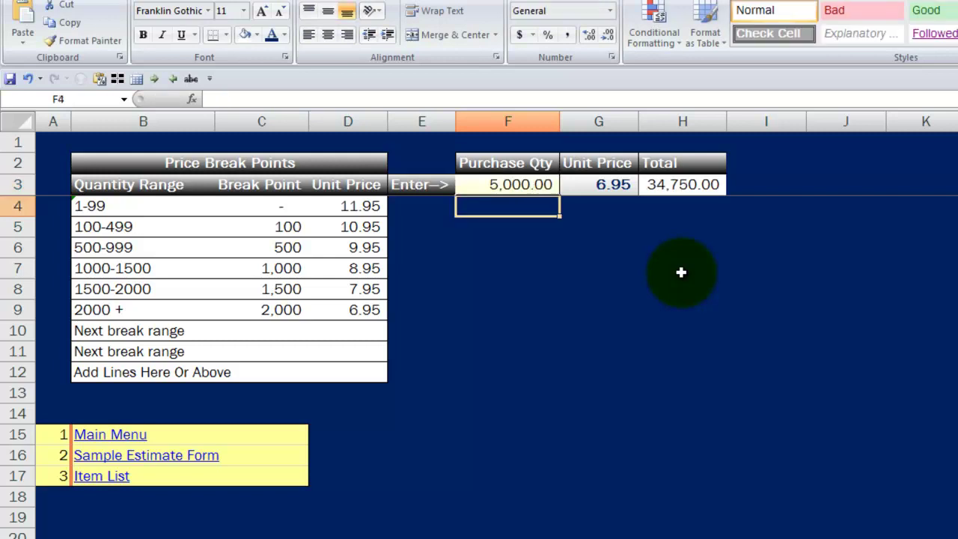
{"action": "key", "text": "Up"}
{"action": "key", "text": "Right"}
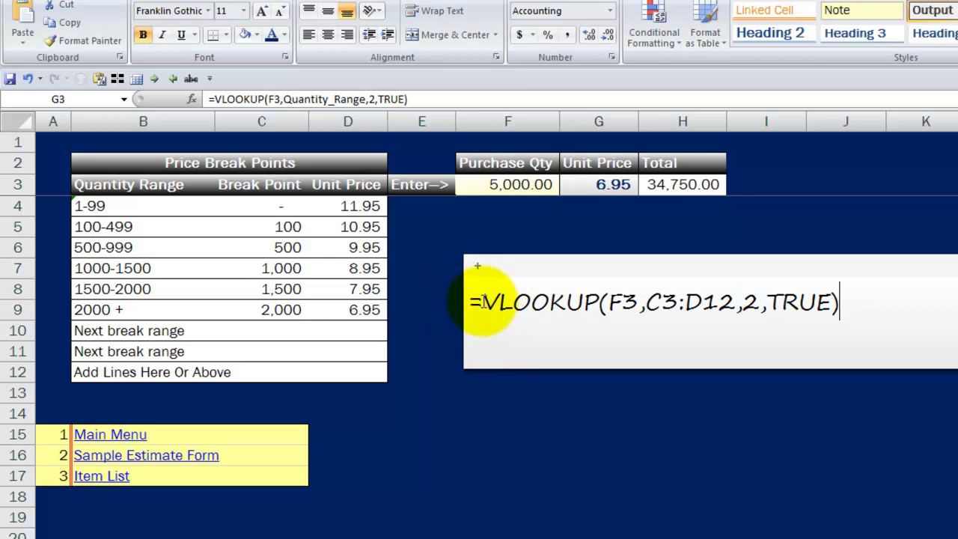
{"action": "left_click_drag", "start_coordinate": [608, 302], "coordinate": [635, 300]}
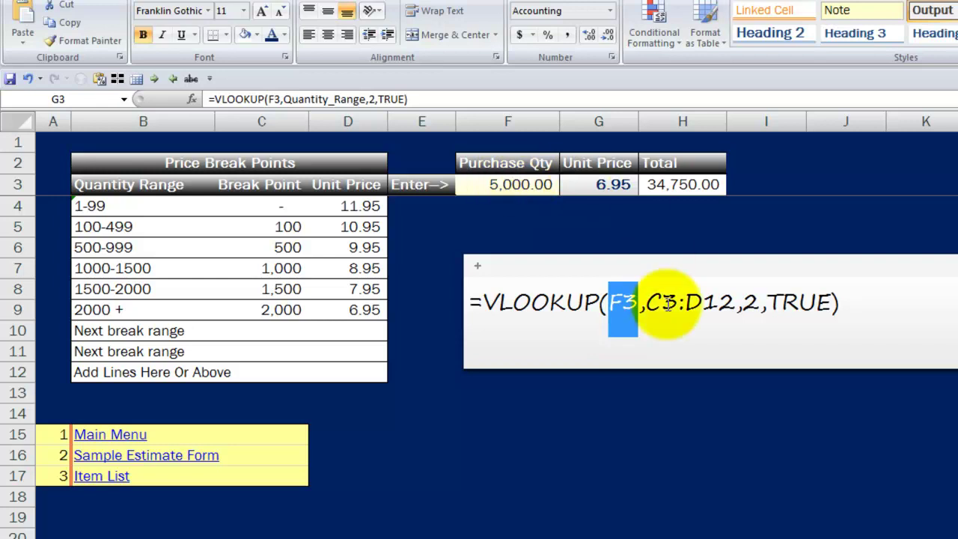
{"action": "left_click_drag", "start_coordinate": [646, 302], "coordinate": [736, 302]}
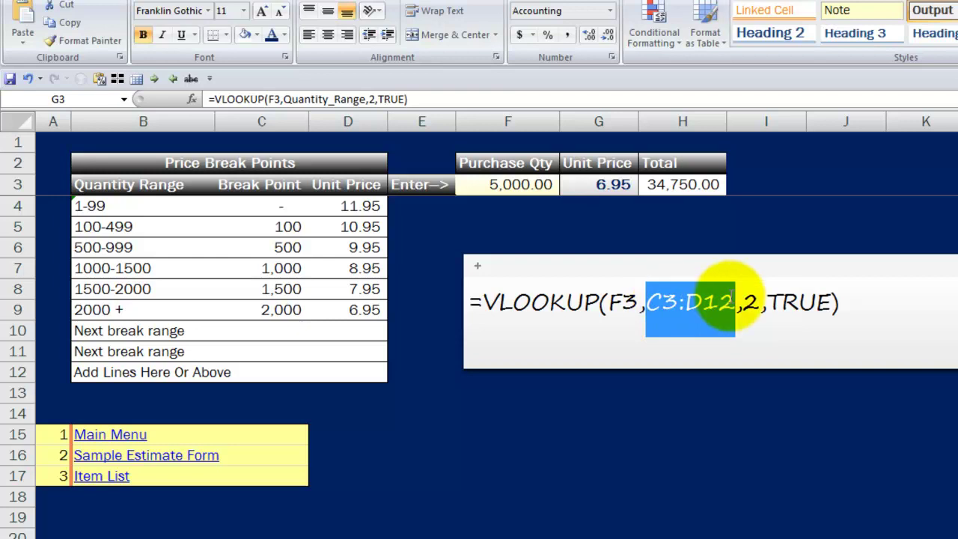
{"action": "double_click", "coordinate": [751, 302]}
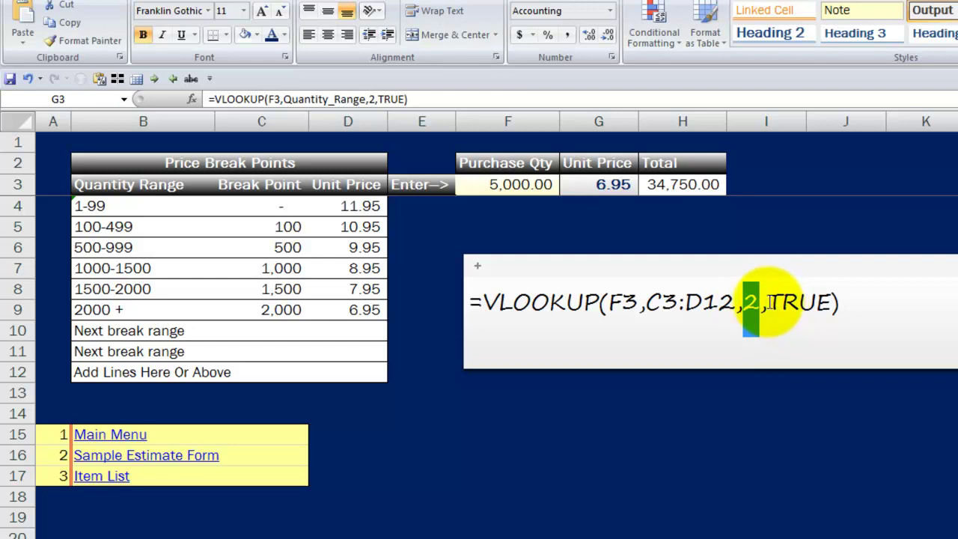
{"action": "left_click_drag", "start_coordinate": [769, 302], "coordinate": [836, 305]}
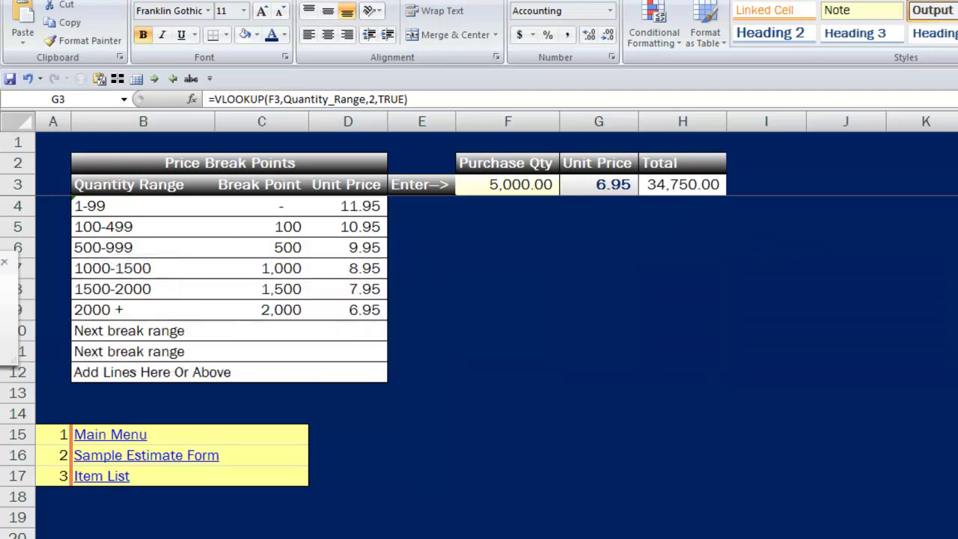
{"action": "left_click", "coordinate": [295, 227]}
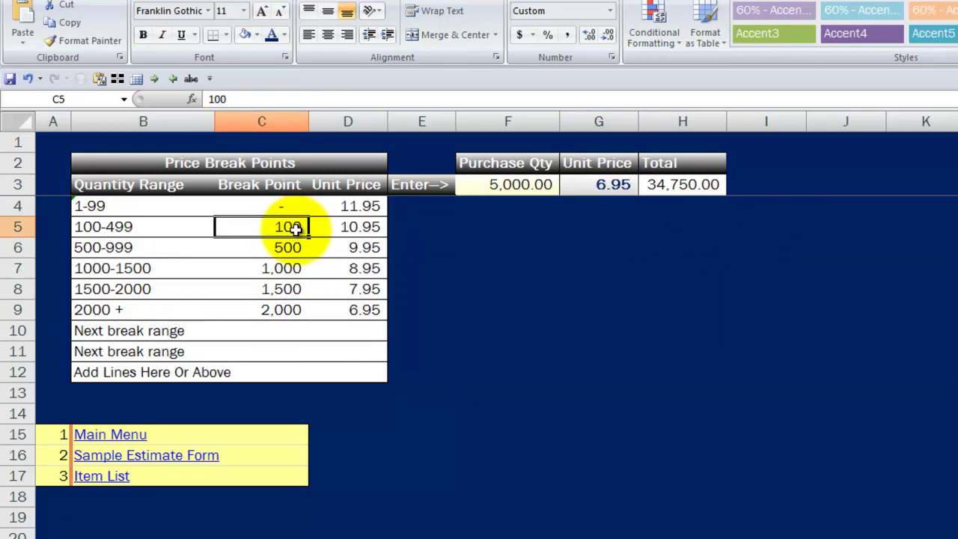
{"action": "left_click", "coordinate": [358, 232]}
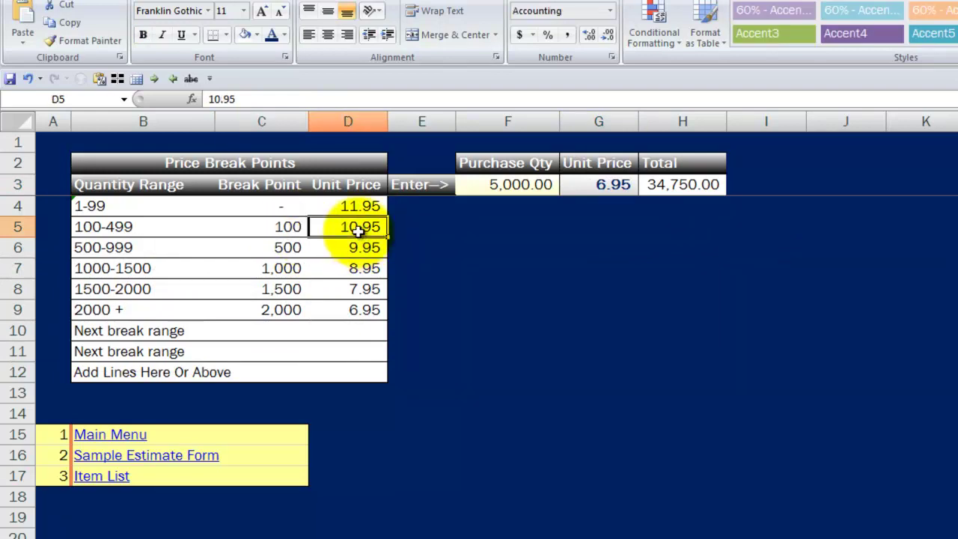
{"action": "left_click", "coordinate": [413, 229]}
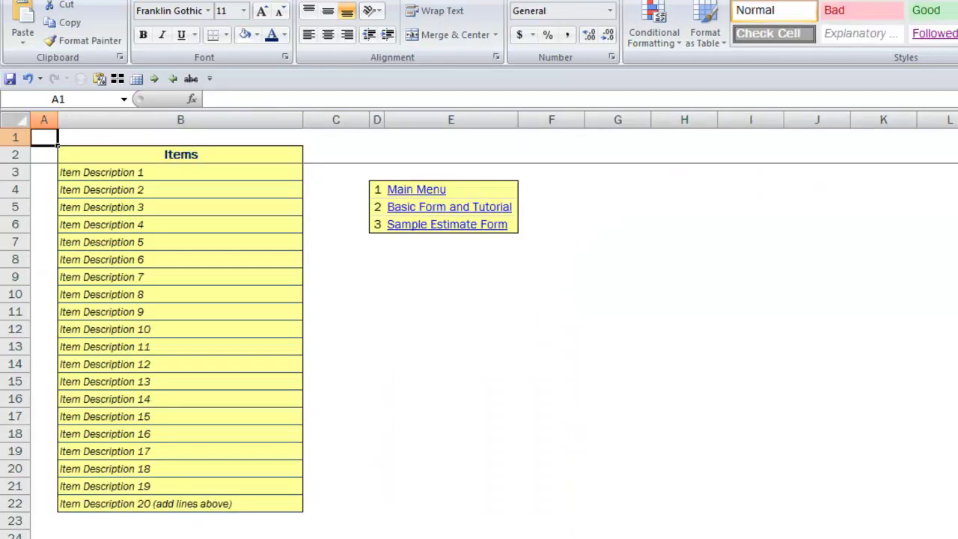
- Browse the item description list from Item Description 1 to the last entry
{"action": "left_click", "coordinate": [77, 174]}
{"action": "left_click", "coordinate": [101, 242]}
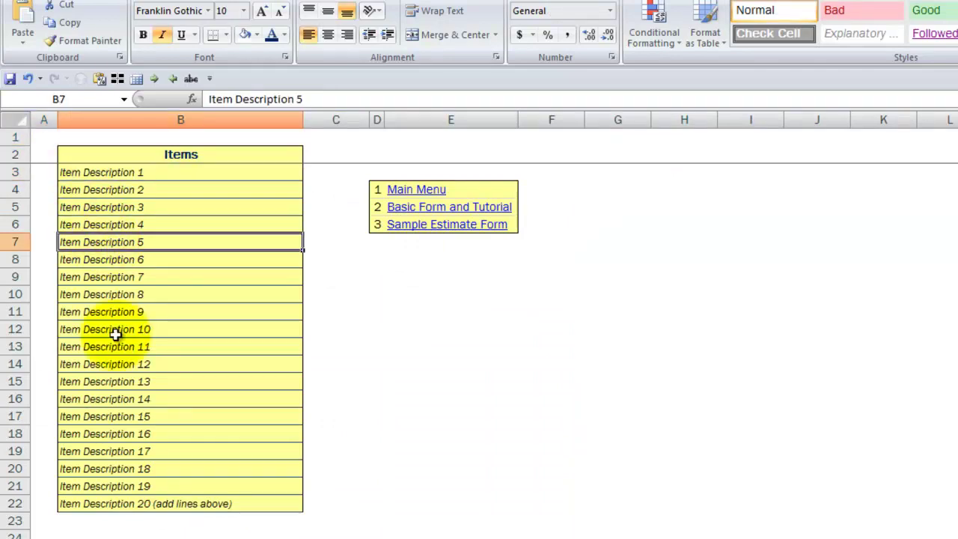
{"action": "left_click", "coordinate": [108, 382]}
{"action": "left_click", "coordinate": [102, 503]}
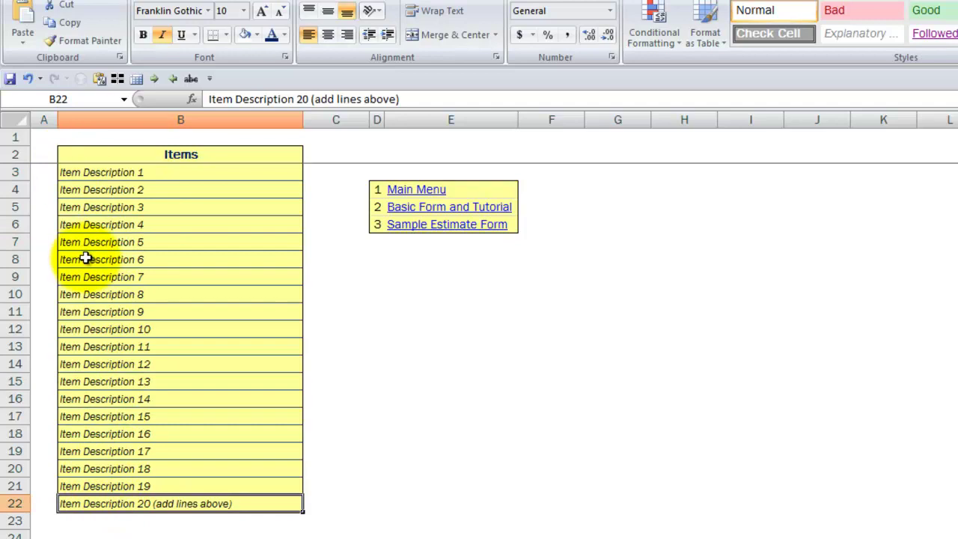
- Choose Item Description 1 for estimate row 11, then check its 500 quantity and unit-price formula
{"action": "left_click", "coordinate": [410, 226]}
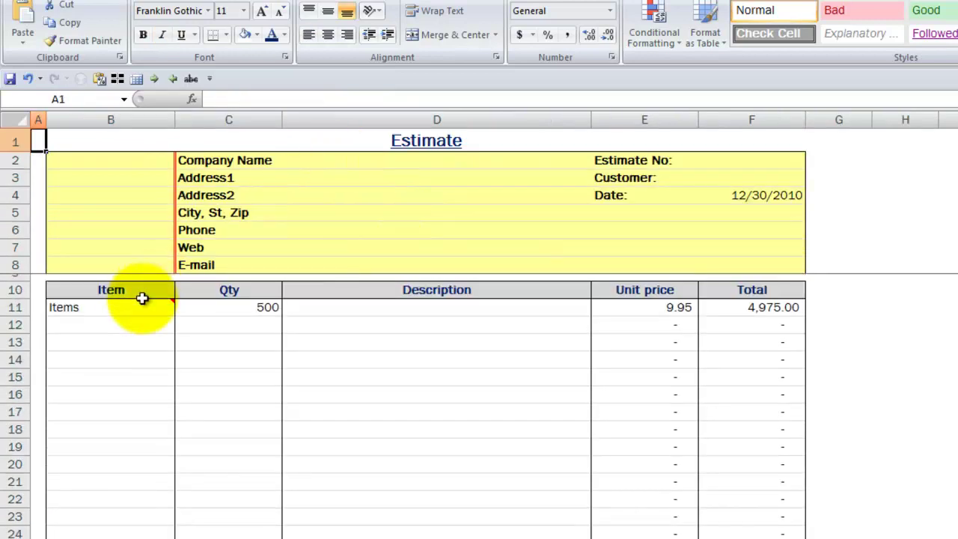
{"action": "left_click", "coordinate": [113, 307]}
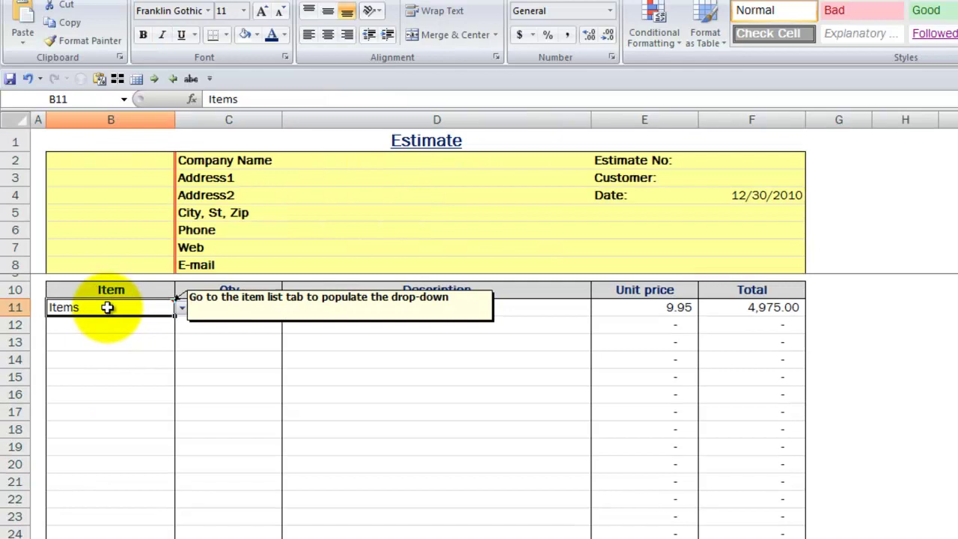
{"action": "left_click", "coordinate": [182, 308]}
{"action": "mouse_move", "coordinate": [185, 341]}
{"action": "left_mouse_down"}
{"action": "mouse_move", "coordinate": [188, 385]}
{"action": "mouse_move", "coordinate": [185, 342]}
{"action": "left_mouse_up"}
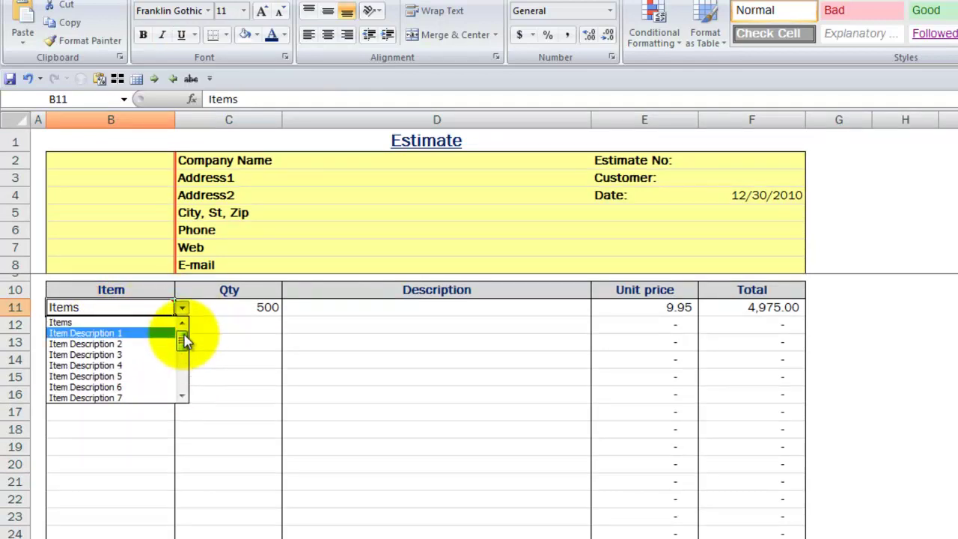
{"action": "left_click", "coordinate": [94, 333]}
{"action": "left_click", "coordinate": [250, 307]}
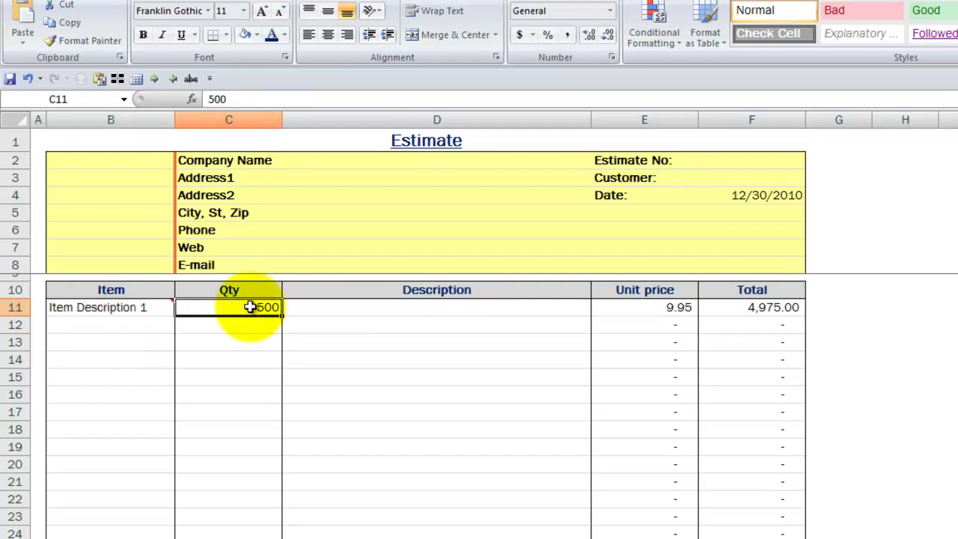
{"action": "left_click", "coordinate": [637, 311]}
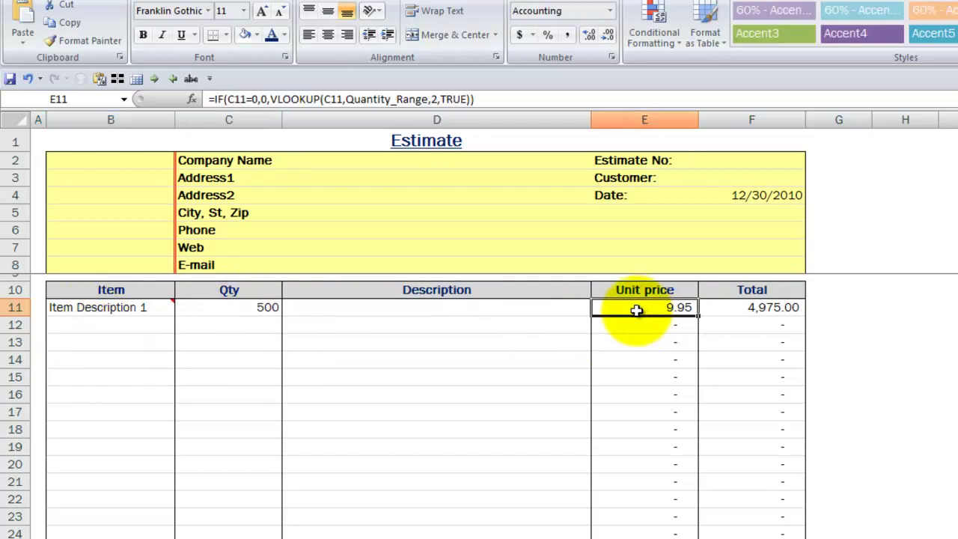
{"action": "left_click", "coordinate": [225, 306]}
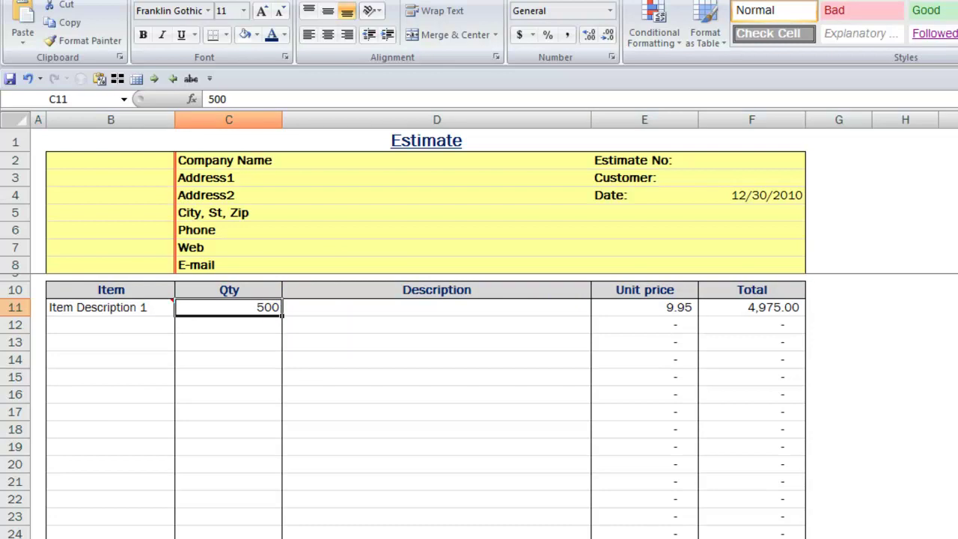
{"action": "key", "text": "ctrl+Page_Down"}
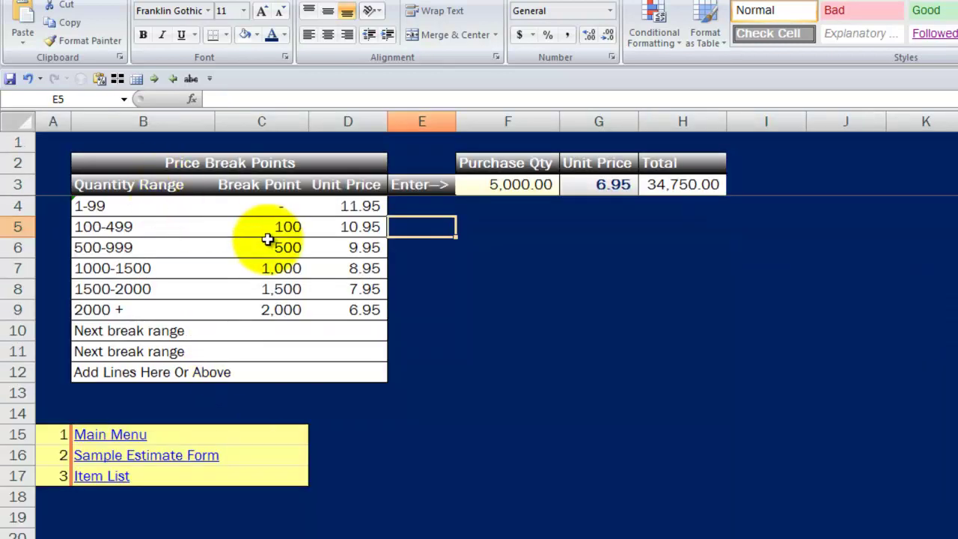
{"action": "left_click", "coordinate": [97, 226]}
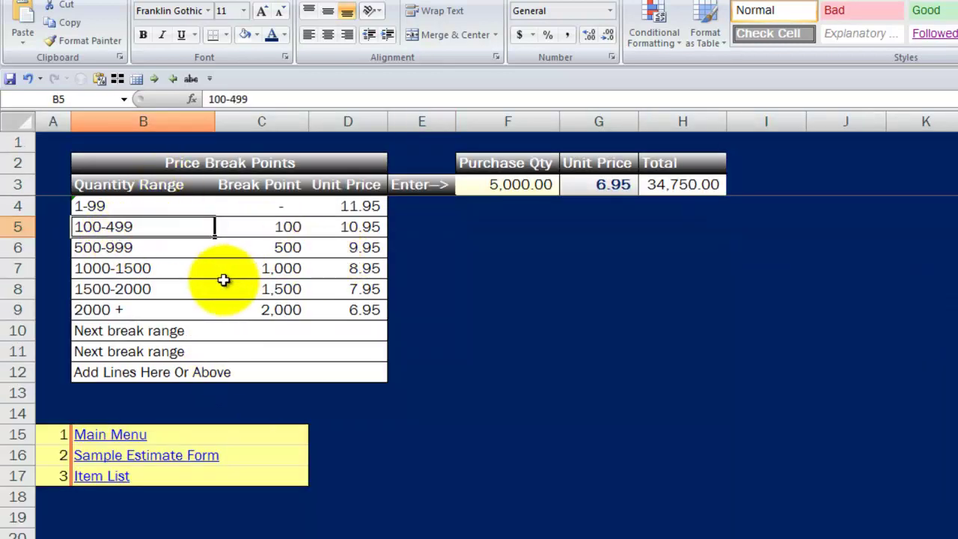
{"action": "left_click_drag", "start_coordinate": [93, 205], "coordinate": [97, 372]}
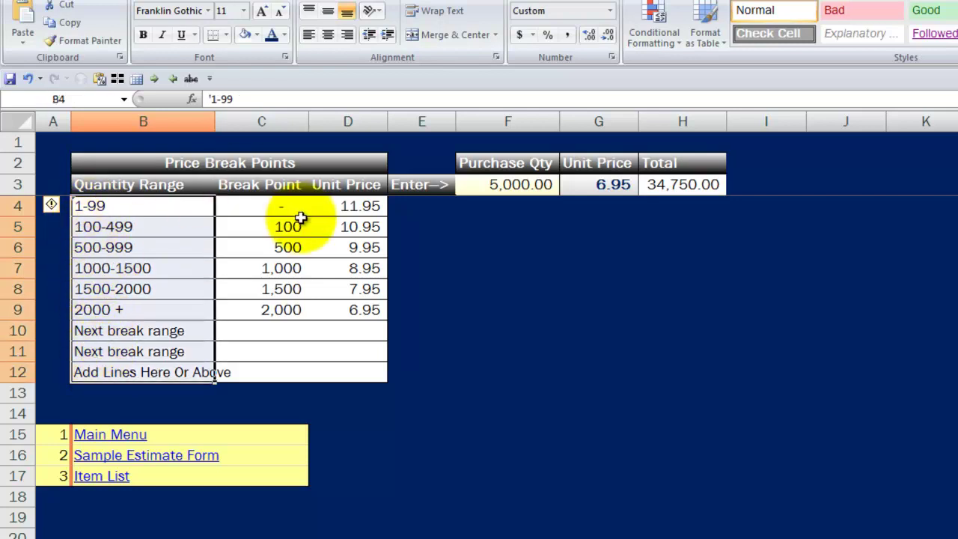
{"action": "left_click_drag", "start_coordinate": [266, 208], "coordinate": [269, 316]}
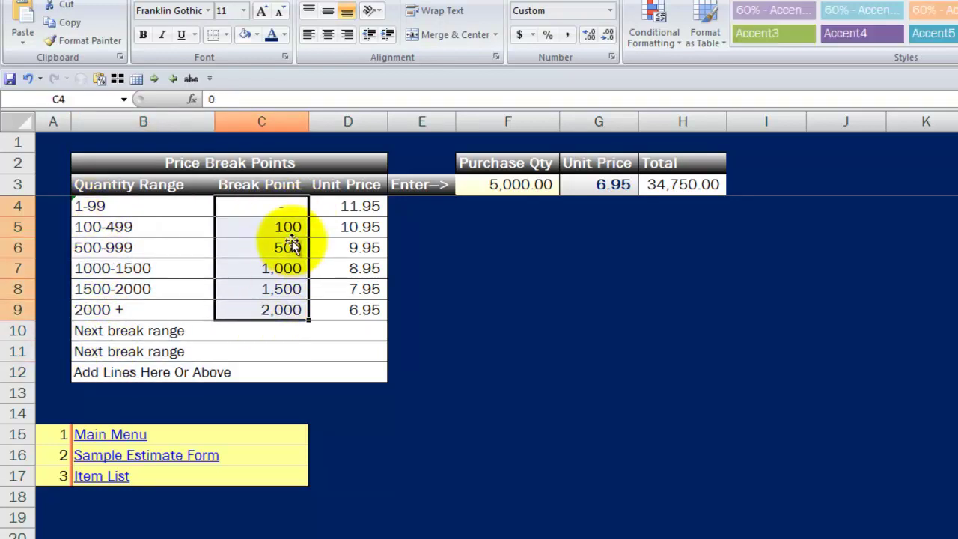
{"action": "left_click", "coordinate": [273, 207]}
{"action": "left_click", "coordinate": [274, 227]}
{"action": "key", "text": "ctrl+Down"}
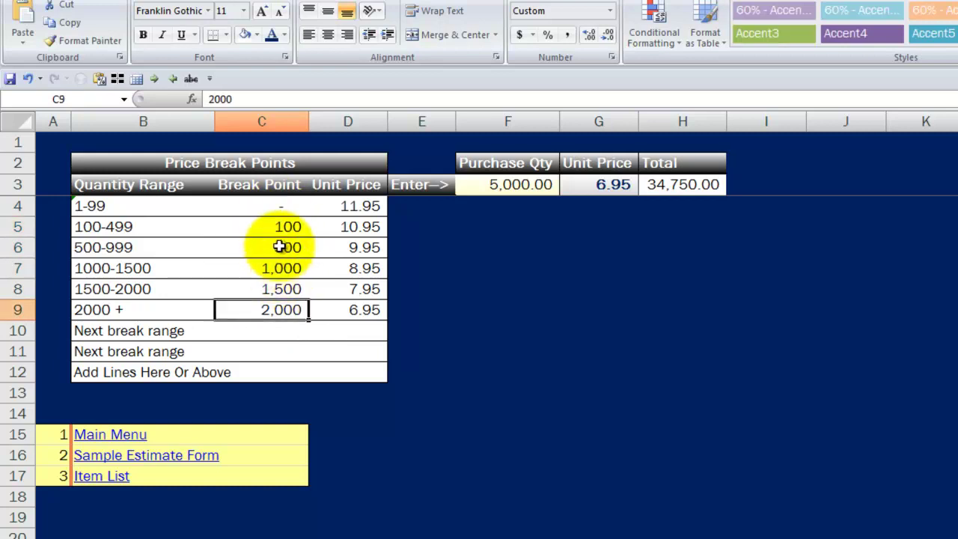
{"action": "left_click", "coordinate": [279, 247]}
{"action": "left_click", "coordinate": [278, 226]}
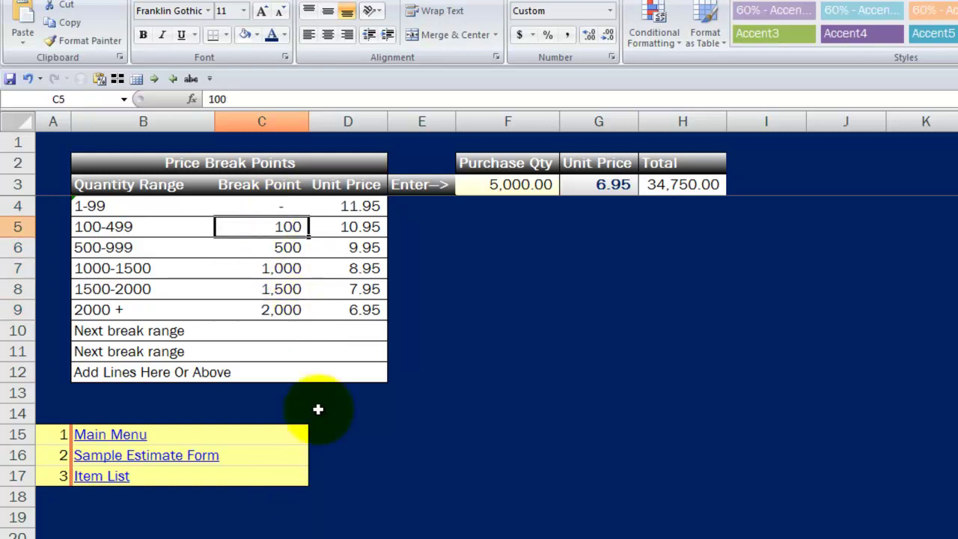
{"action": "left_click", "coordinate": [347, 207]}
{"action": "left_click", "coordinate": [340, 227]}
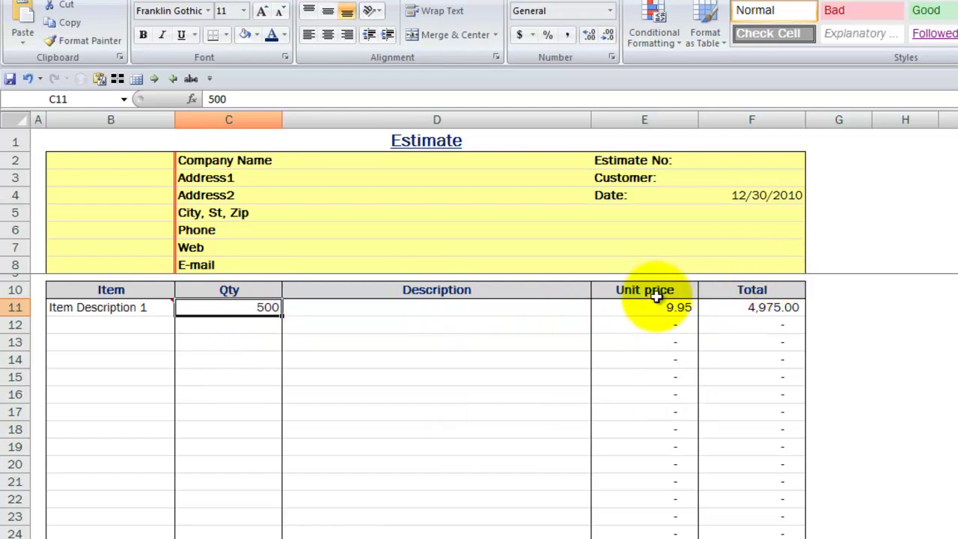
{"action": "key", "text": "ctrl+Page_Down"}
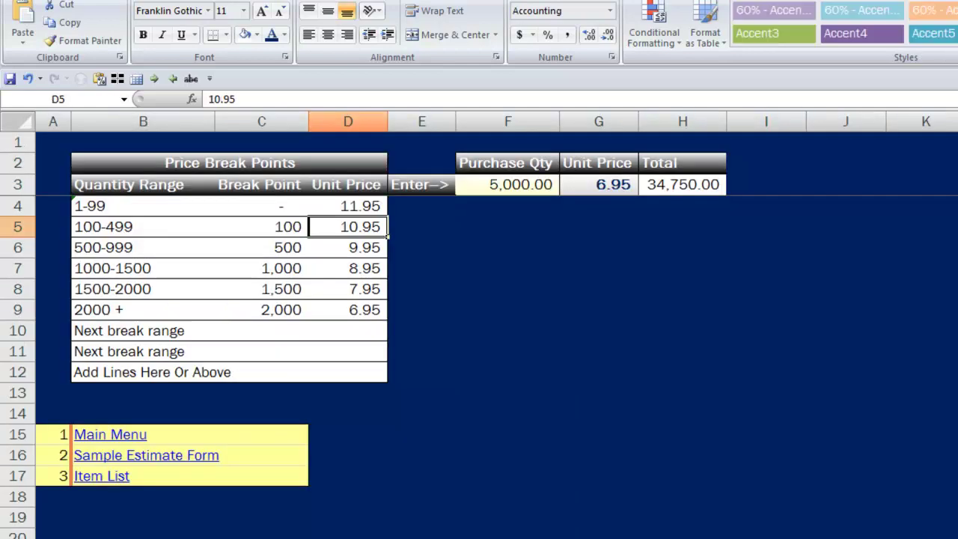
{"action": "left_click", "coordinate": [290, 248]}
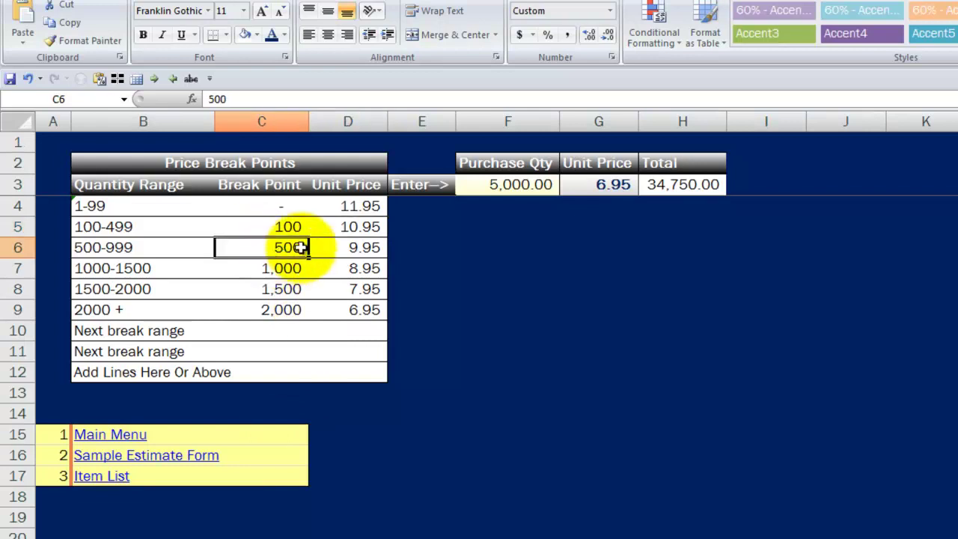
{"action": "left_click", "coordinate": [359, 248]}
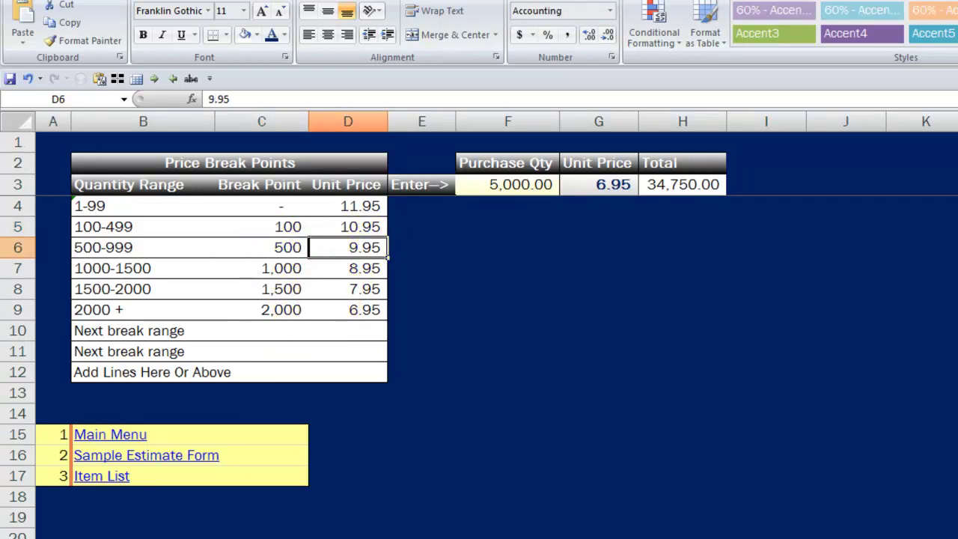
{"action": "key", "text": "ctrl+Page_Up"}
{"action": "left_click", "coordinate": [165, 323]}
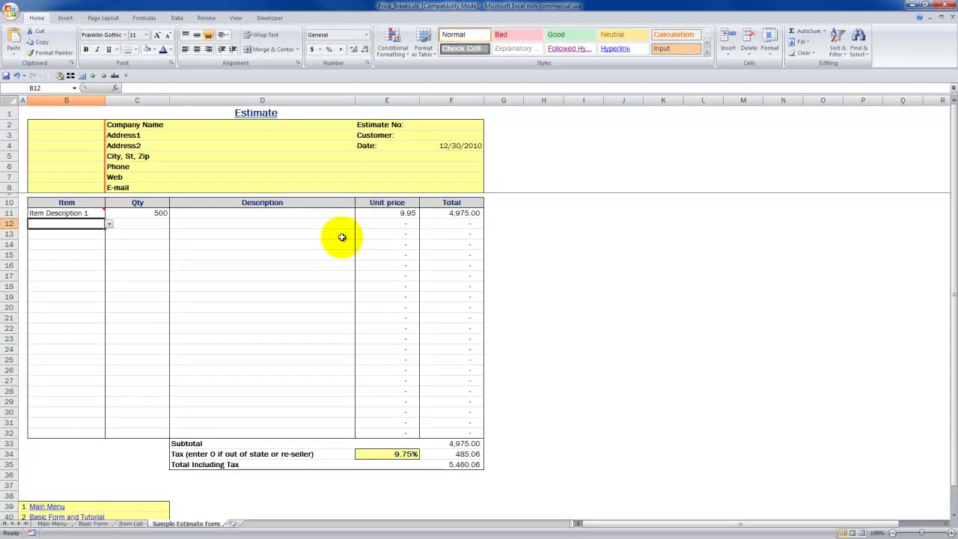
{"action": "left_click", "coordinate": [400, 455]}
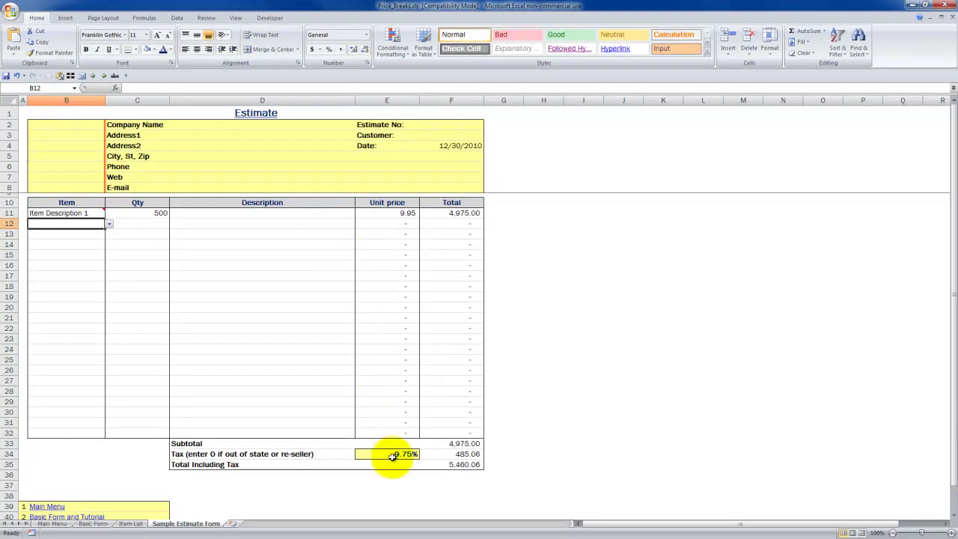
{"action": "scroll", "coordinate": [664, 429], "scroll_direction": "down", "scroll_amount": 2}
{"action": "scroll", "coordinate": [550, 454], "scroll_direction": "up", "scroll_amount": 1}
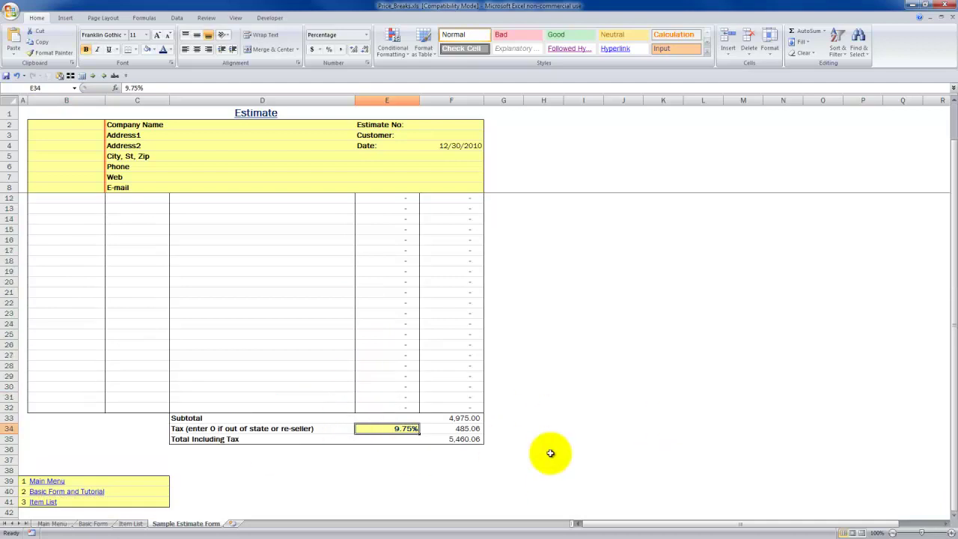
{"action": "scroll", "coordinate": [392, 418], "scroll_direction": "up", "scroll_amount": 1}
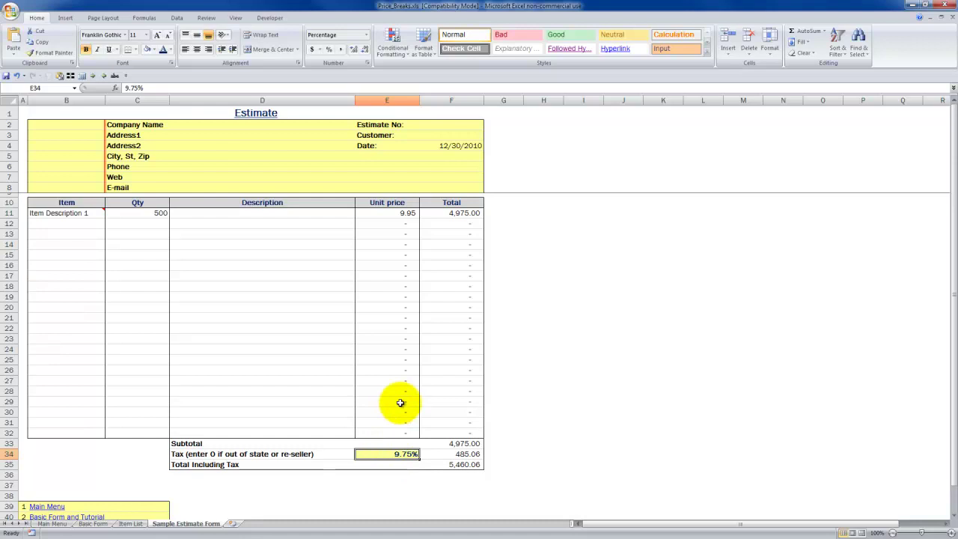
{"action": "left_click", "coordinate": [87, 214]}
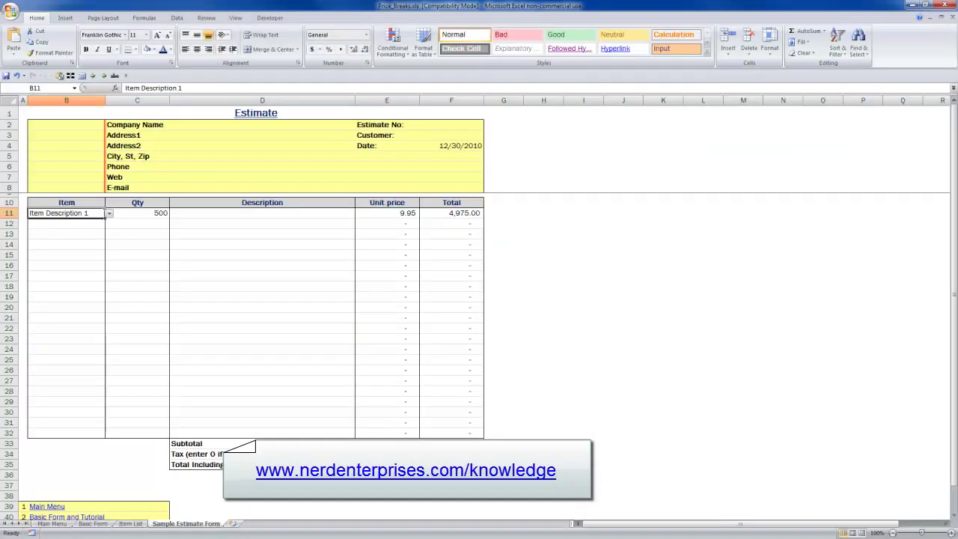
- On the Basic Form sheet, show G3's VLOOKUP references and review ranges, break points and 5,000 quantity
{"action": "left_click", "coordinate": [94, 523]}
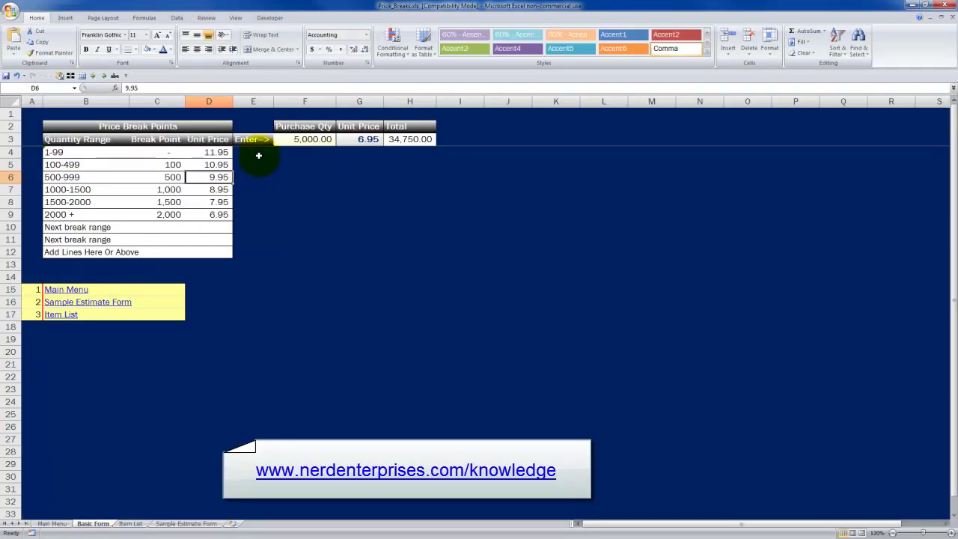
{"action": "left_click", "coordinate": [360, 139]}
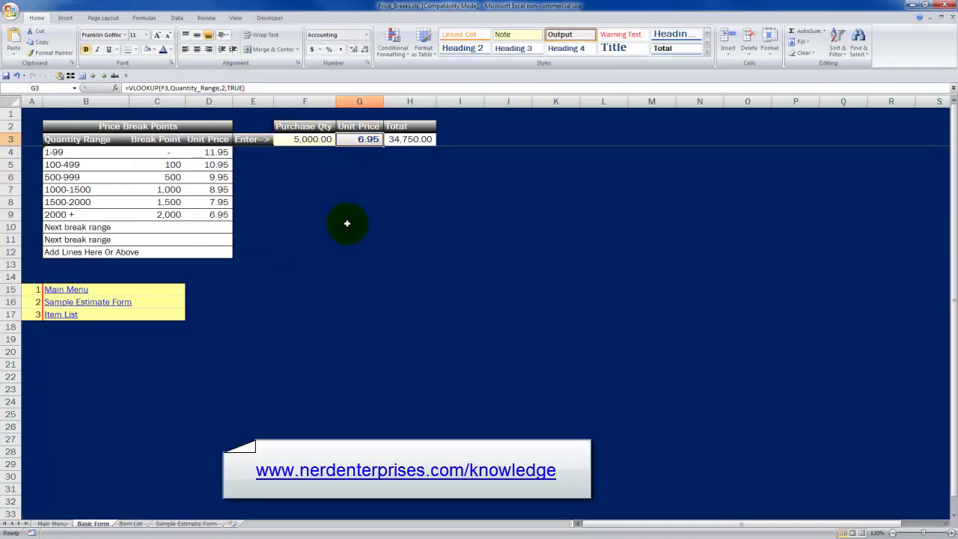
{"action": "key", "text": "F2"}
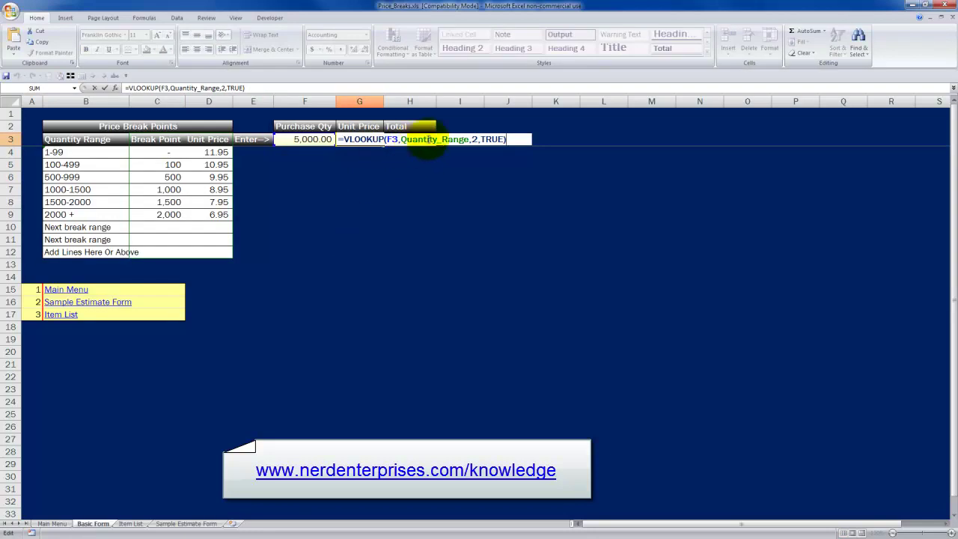
{"action": "left_click", "coordinate": [314, 163]}
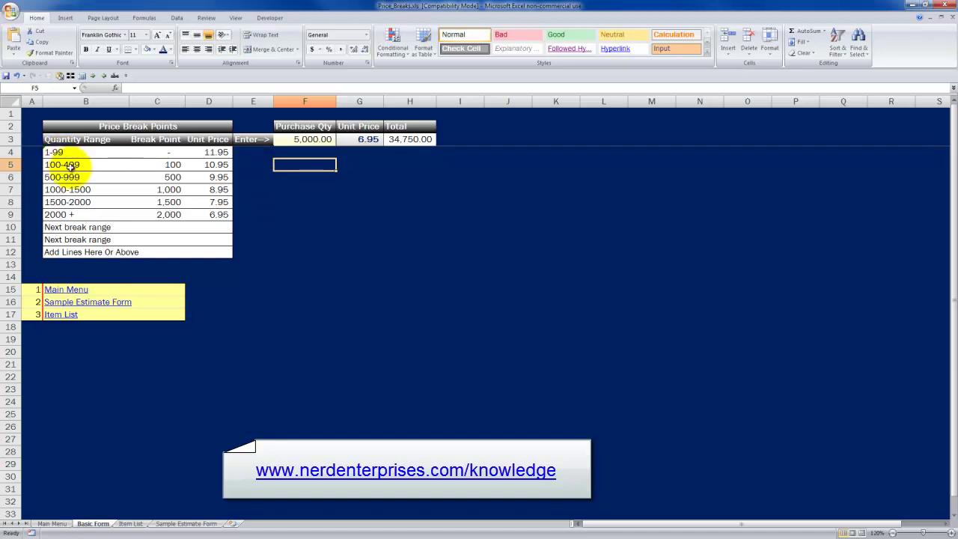
{"action": "left_click_drag", "start_coordinate": [65, 167], "coordinate": [67, 190]}
{"action": "left_click_drag", "start_coordinate": [159, 169], "coordinate": [159, 178]}
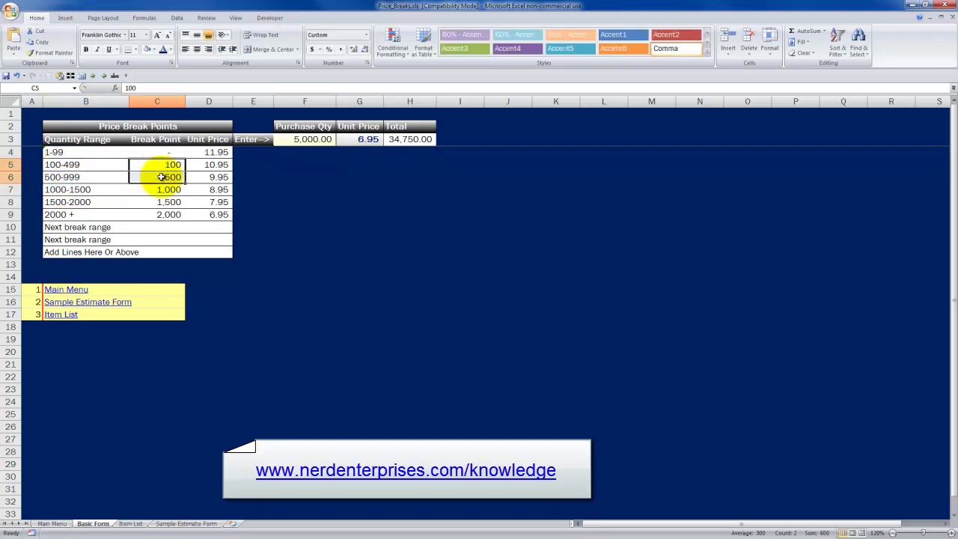
{"action": "left_click", "coordinate": [304, 140]}
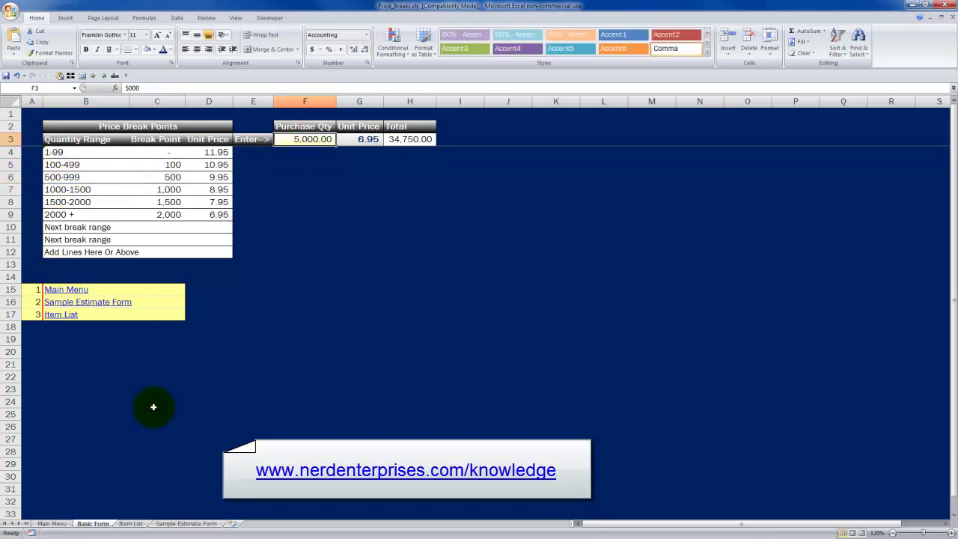
- Return to the Sample Estimate Form and select cells B12 and D2
{"action": "left_click", "coordinate": [186, 523]}
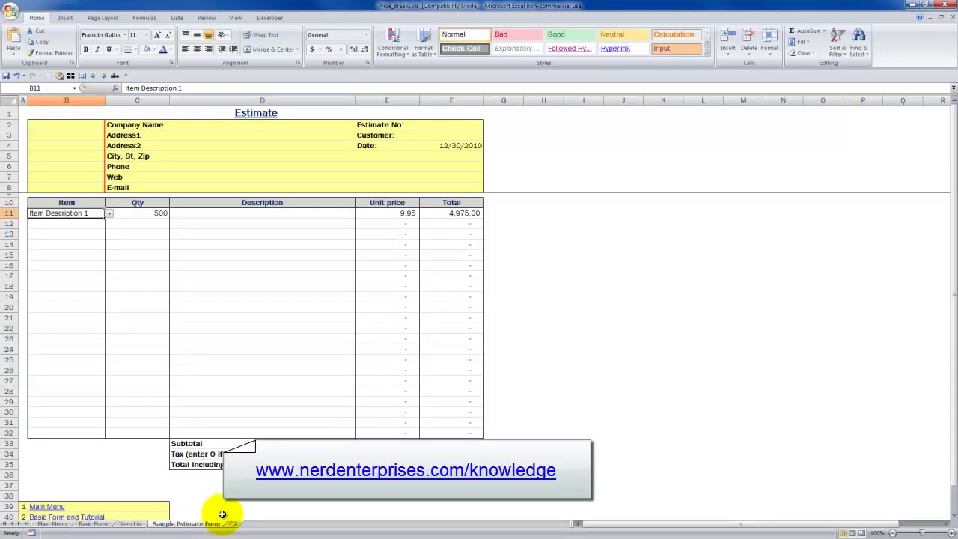
{"action": "left_click", "coordinate": [90, 223]}
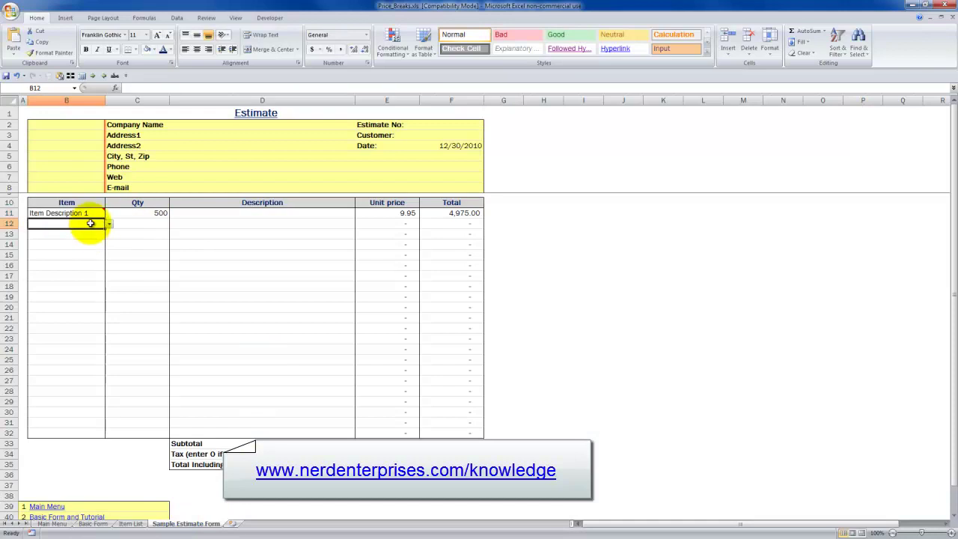
{"action": "left_click", "coordinate": [236, 131]}
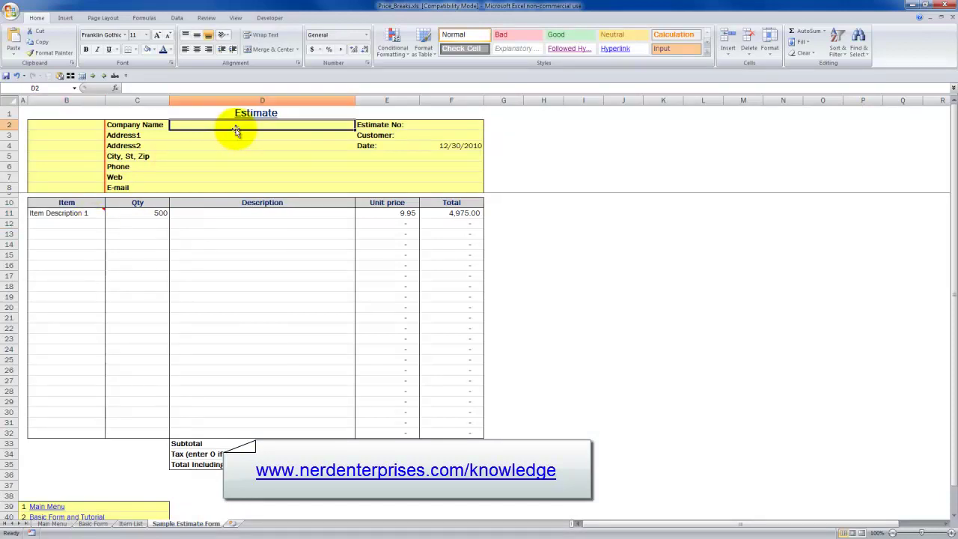